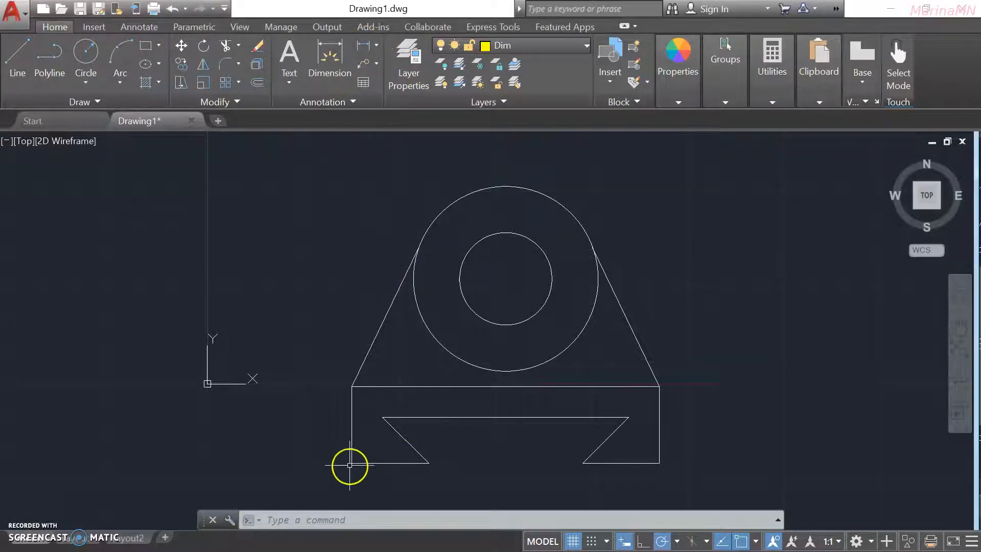
Add a horizontal linear dimension across the full width of the base, placed below the part.
{"action": "left_click", "coordinate": [368, 47]}
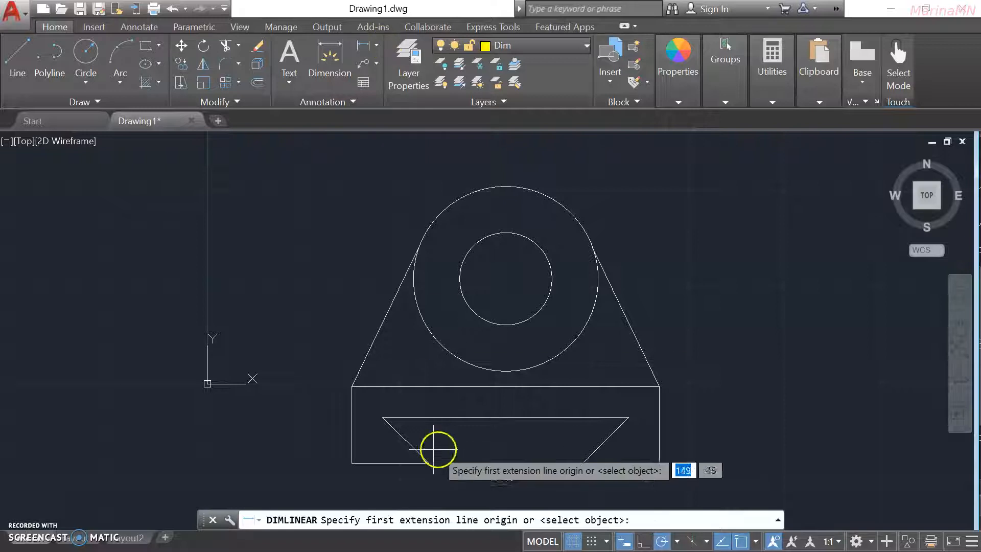
{"action": "left_click", "coordinate": [352, 463]}
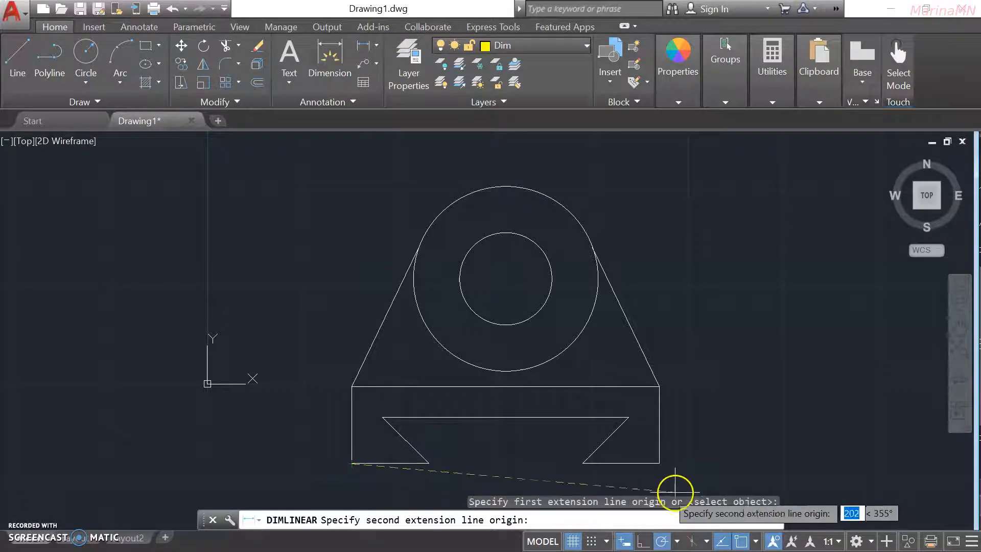
{"action": "left_click", "coordinate": [662, 462]}
{"action": "scroll", "coordinate": [642, 438], "scroll_direction": "down", "scroll_amount": 3}
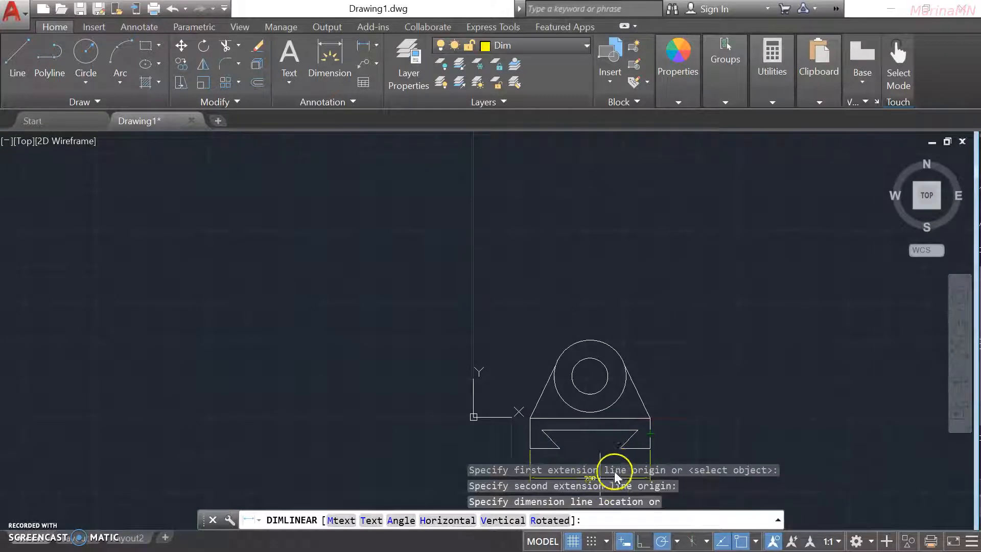
{"action": "scroll", "coordinate": [603, 470], "scroll_direction": "up", "scroll_amount": 4}
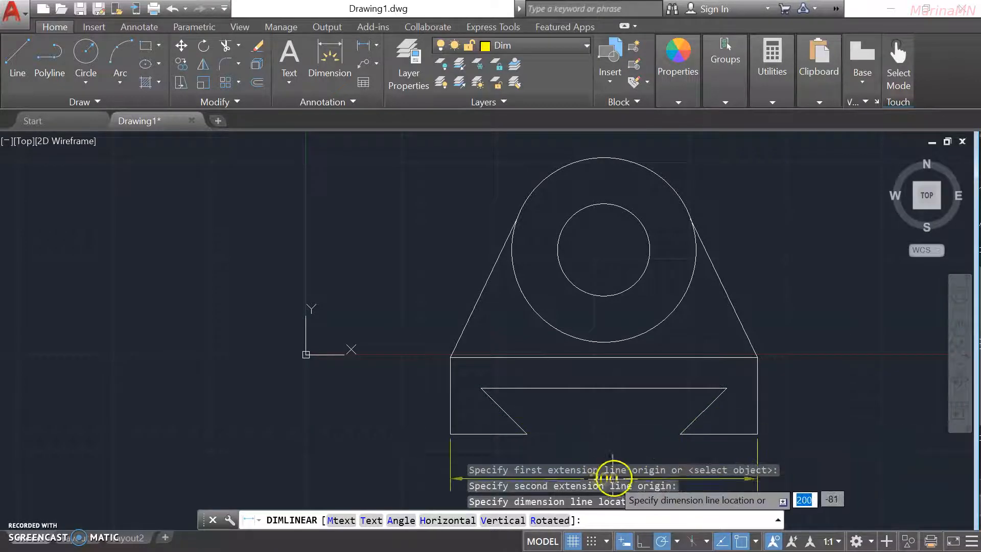
{"action": "middle_click_drag", "start_coordinate": [605, 422], "coordinate": [550, 217]}
{"action": "left_click", "coordinate": [550, 266]}
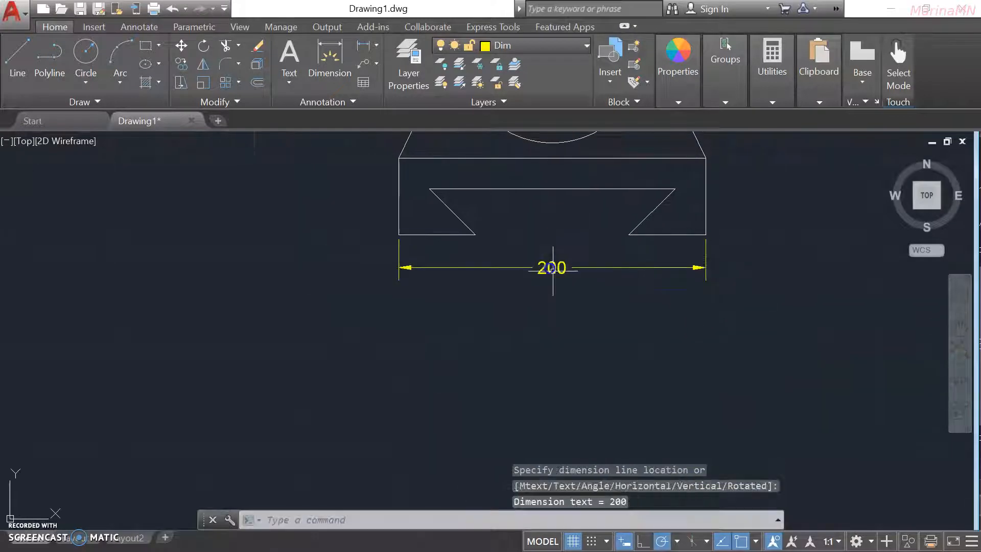
{"action": "middle_click_drag", "start_coordinate": [750, 280], "coordinate": [724, 394]}
{"action": "middle_click_drag", "start_coordinate": [776, 330], "coordinate": [726, 361]}
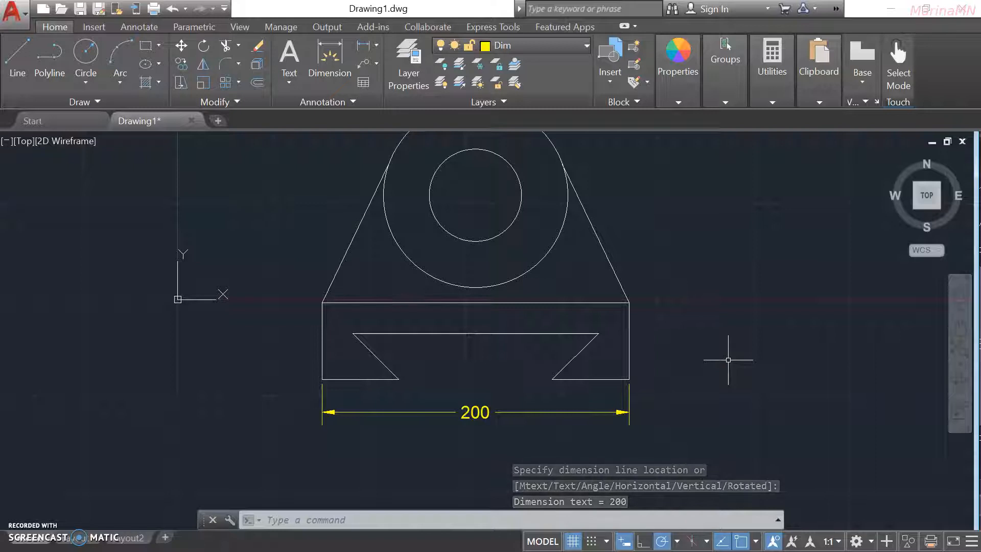
{"action": "left_click", "coordinate": [443, 442]}
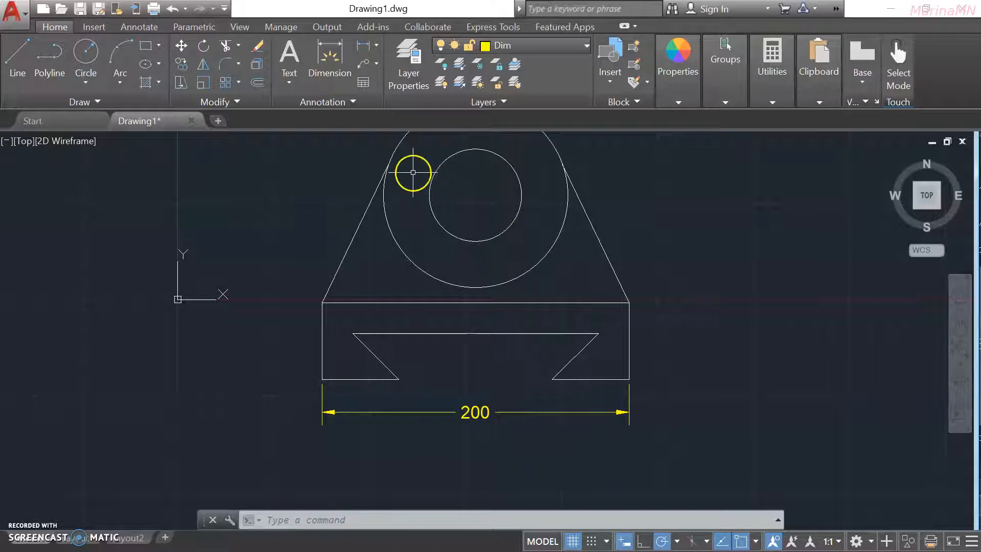
Set the overall scale for dimension features to 30 in the overrides of the Standard dimension style.
{"action": "left_click", "coordinate": [351, 102]}
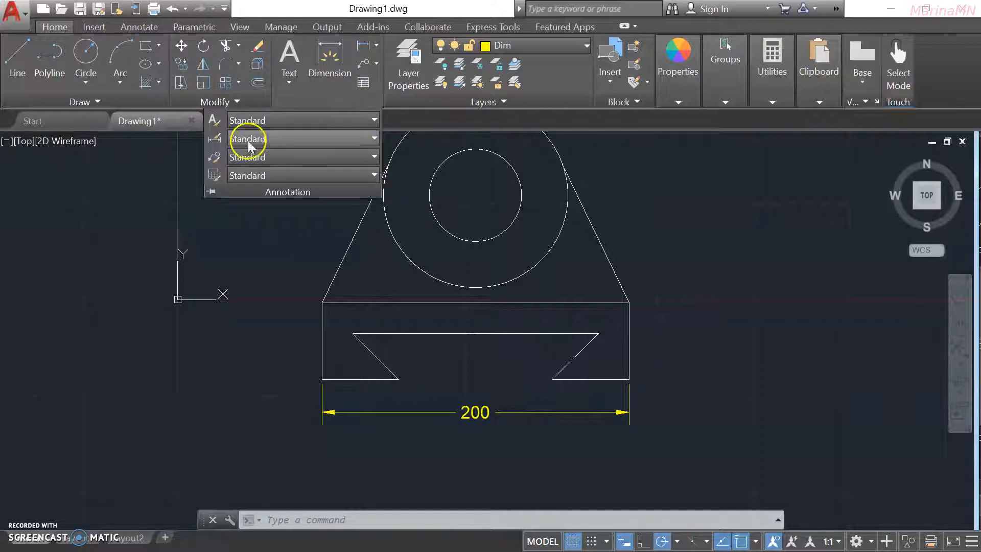
{"action": "left_click", "coordinate": [218, 137]}
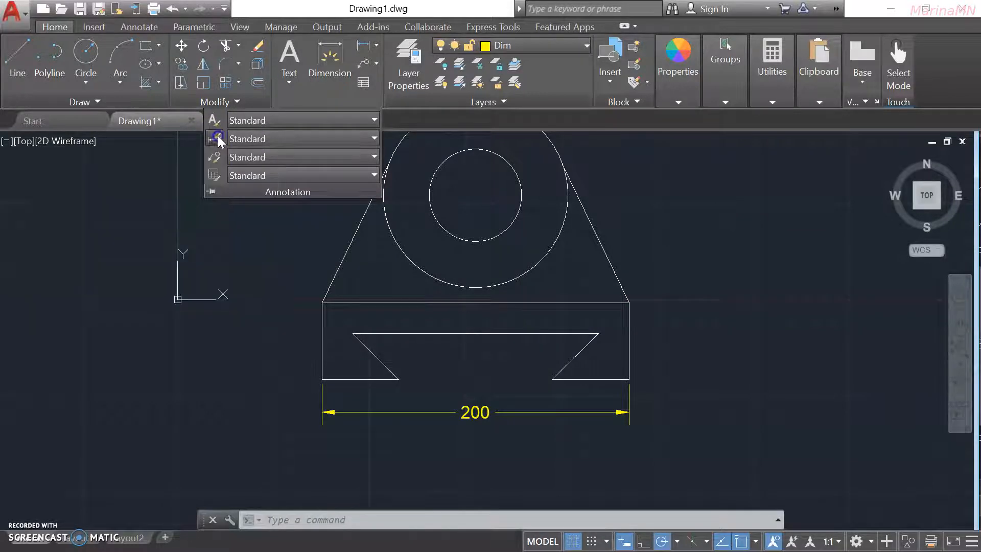
{"action": "left_click", "coordinate": [675, 262]}
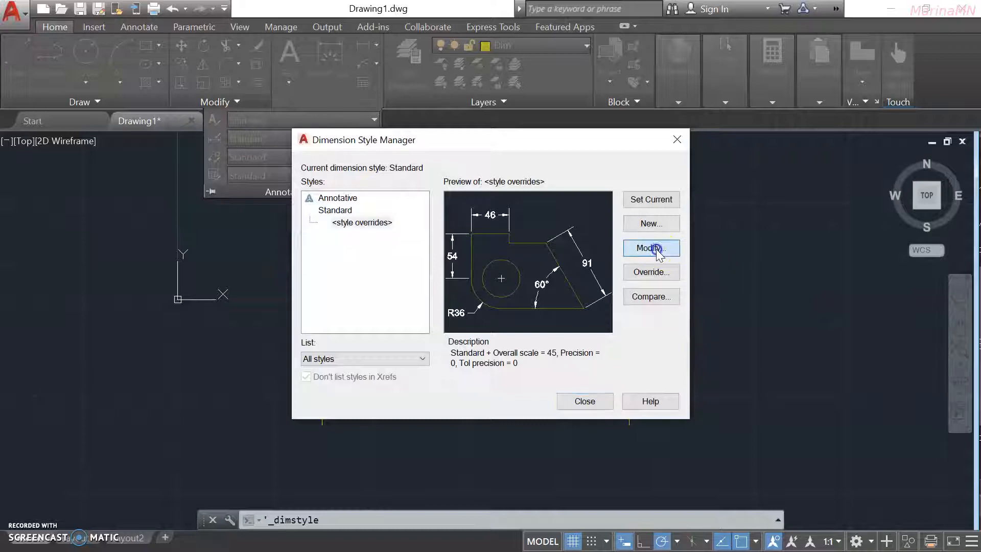
{"action": "left_click", "coordinate": [652, 326]}
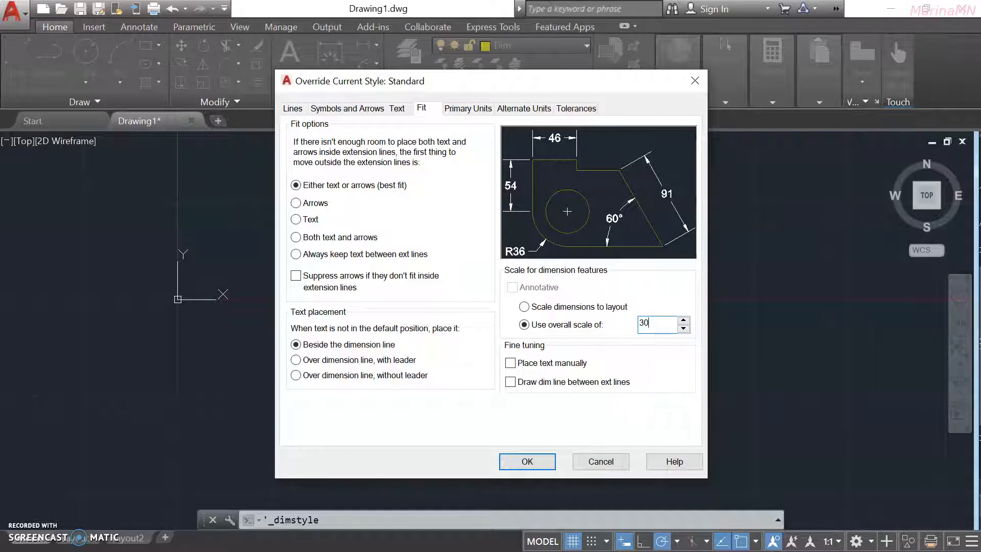
{"action": "left_click", "coordinate": [527, 461]}
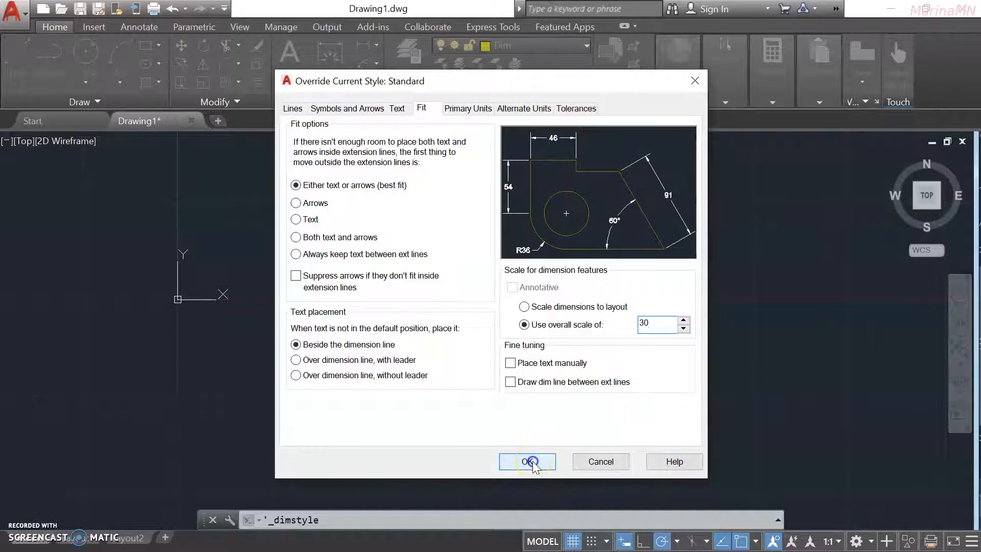
{"action": "left_click", "coordinate": [572, 402]}
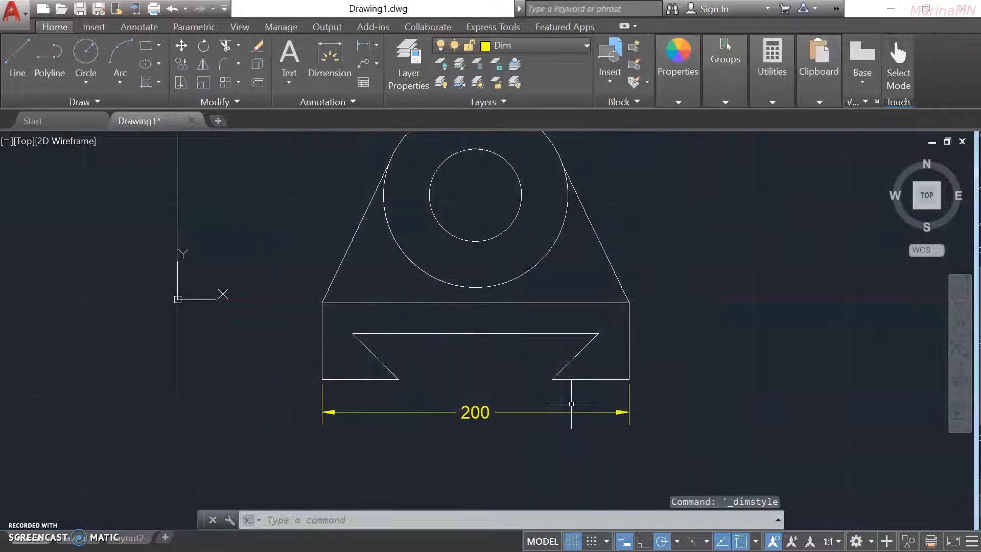
Add a vertical linear dimension to the base's right edge, placed outside the part.
{"action": "left_click", "coordinate": [363, 46]}
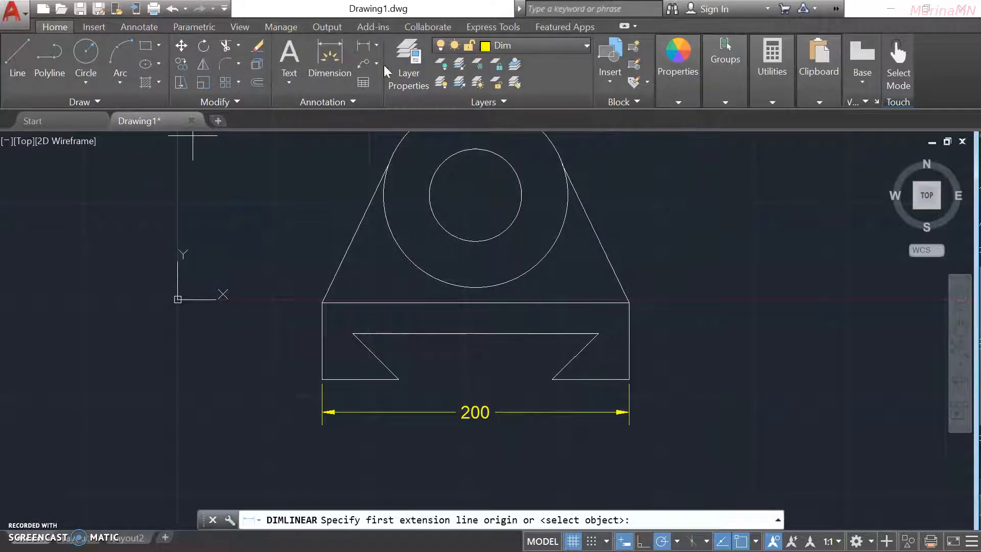
{"action": "left_click", "coordinate": [629, 303]}
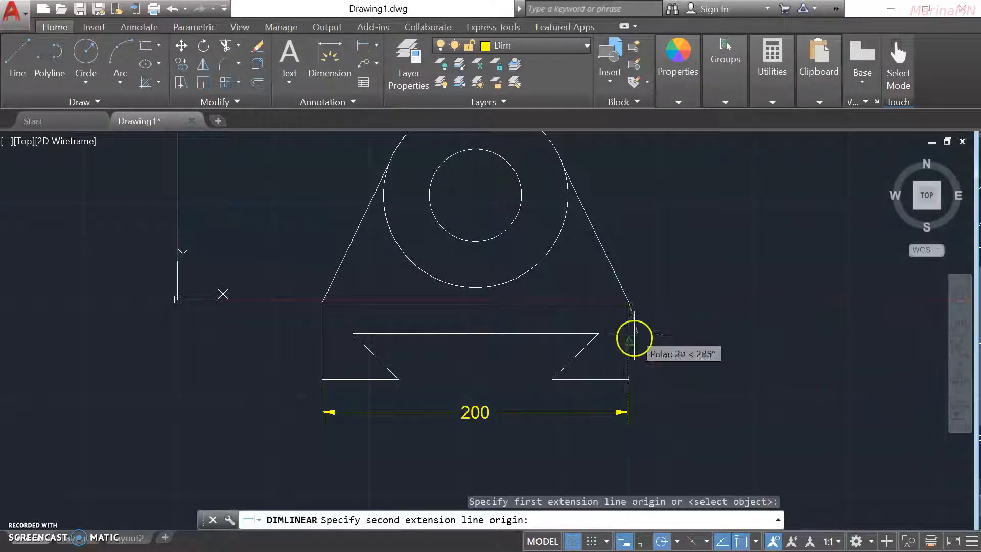
{"action": "left_click", "coordinate": [629, 379]}
{"action": "left_click", "coordinate": [668, 360]}
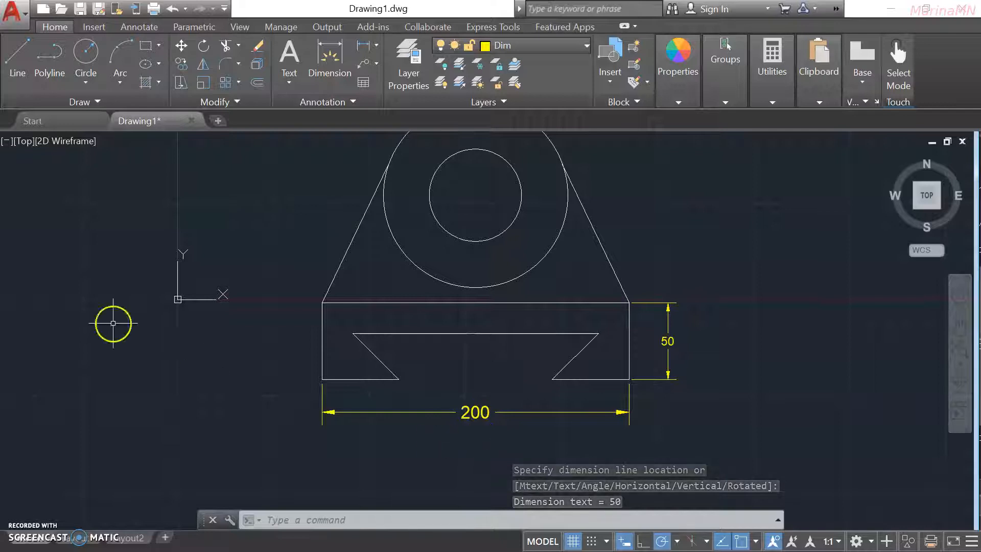
Add a radius dimension to the outer circle, with its text above and to the right of the circle.
{"action": "left_click", "coordinate": [362, 45]}
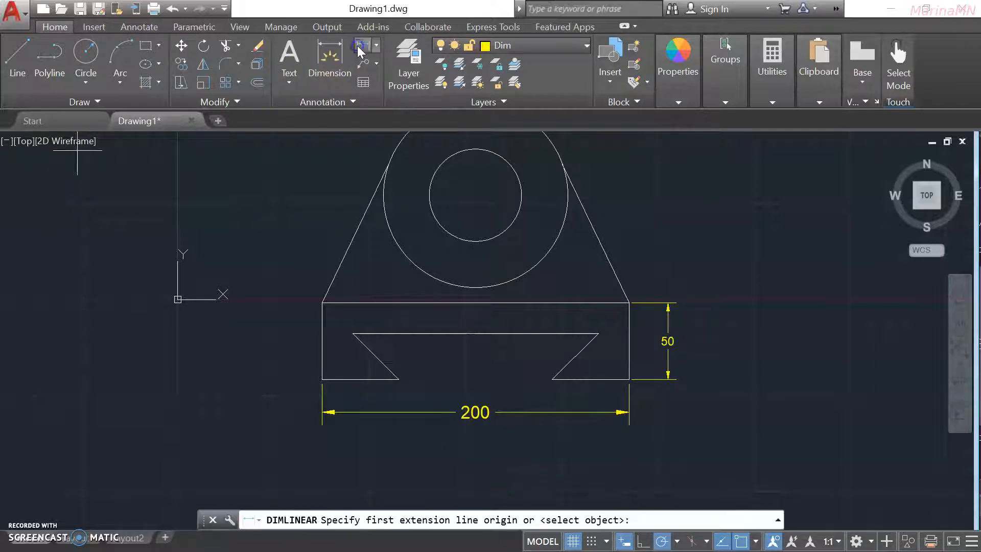
{"action": "middle_click_drag", "start_coordinate": [519, 220], "coordinate": [482, 322]}
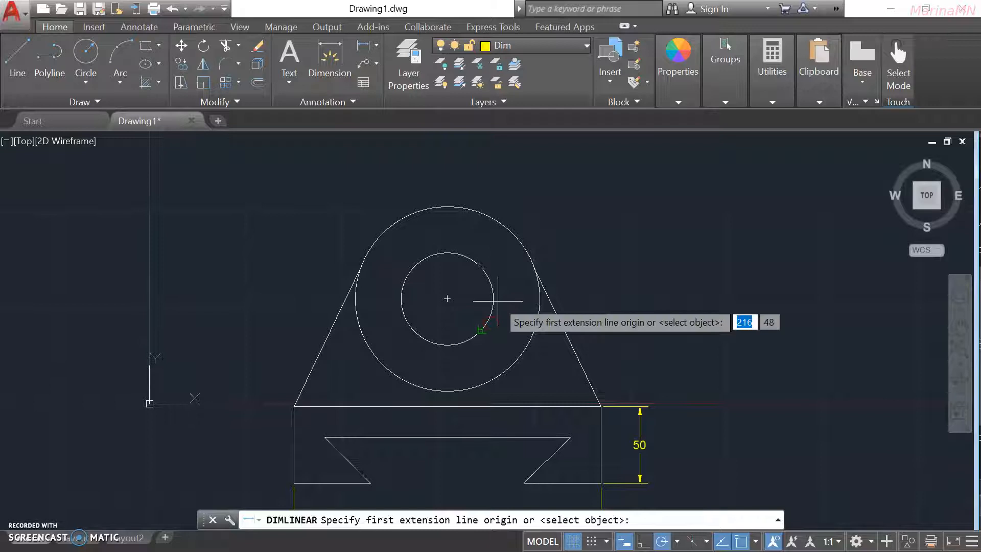
{"action": "left_click", "coordinate": [376, 46]}
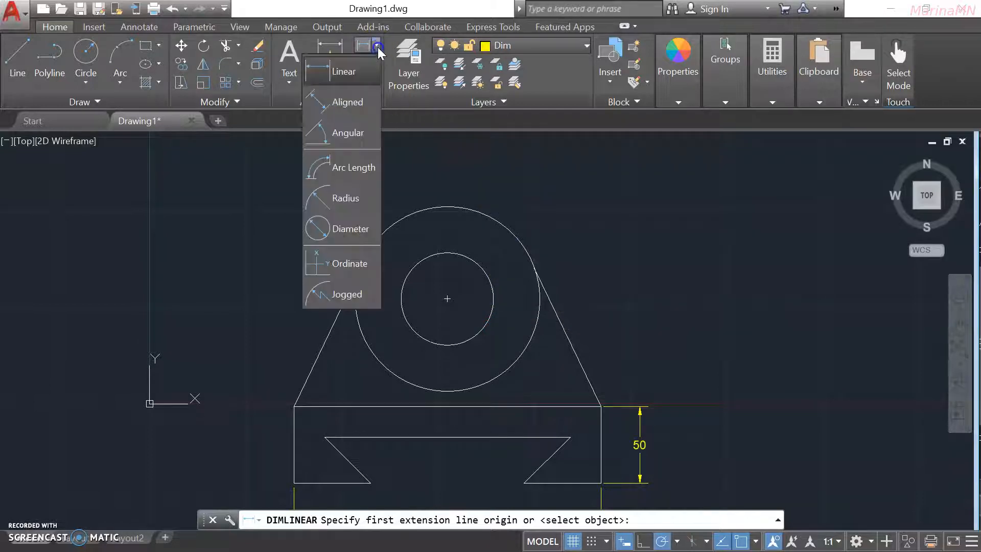
{"action": "left_click", "coordinate": [322, 207]}
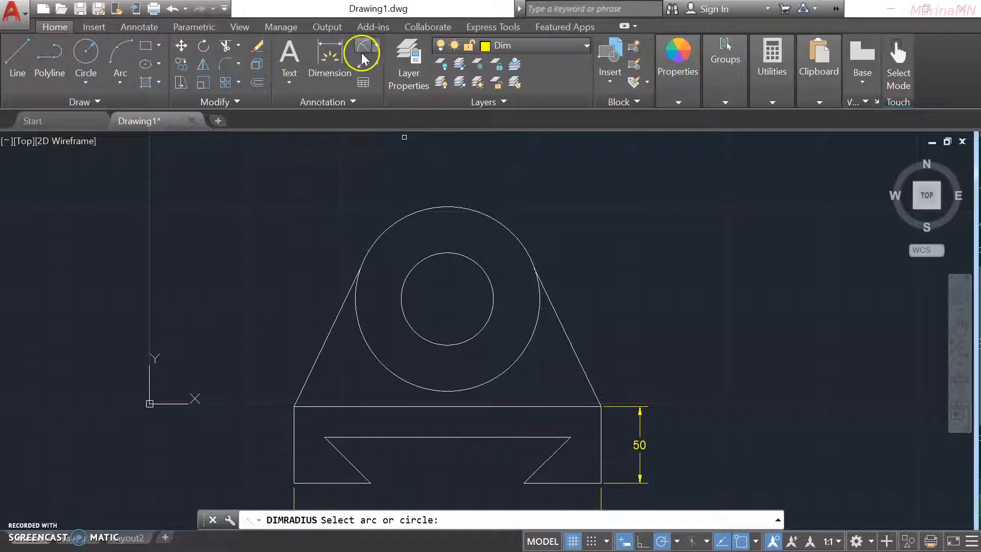
{"action": "left_click", "coordinate": [483, 214]}
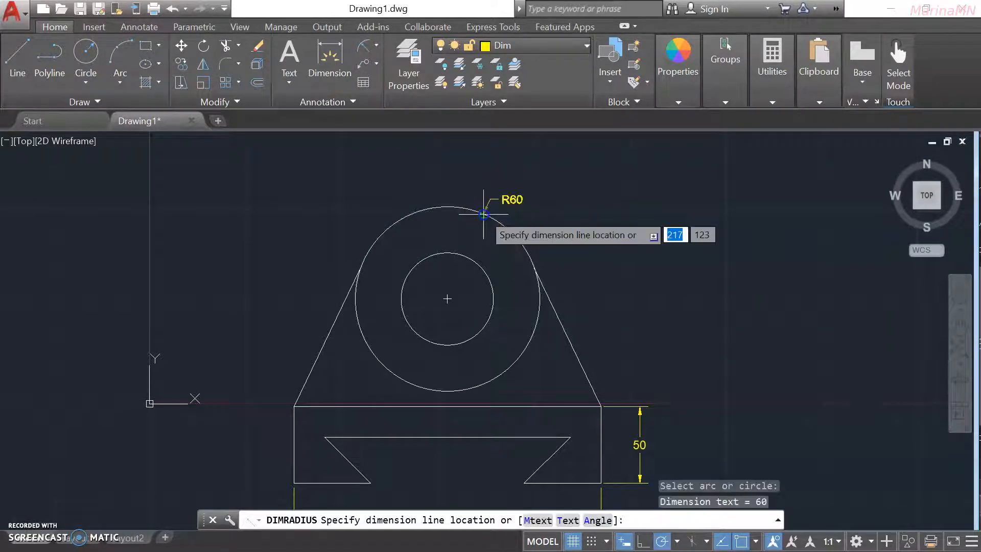
{"action": "left_click", "coordinate": [578, 184]}
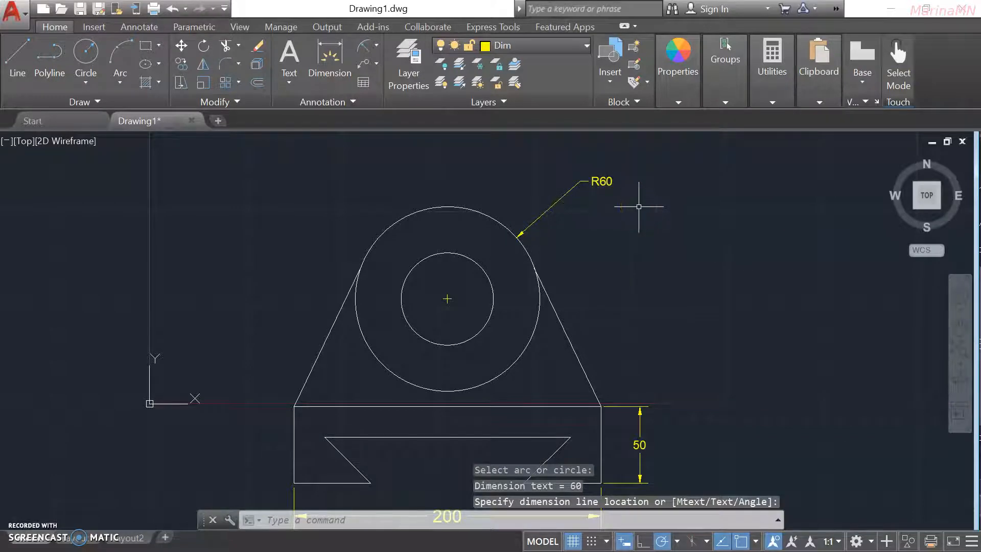
Add a diameter dimension to the outer circle, with its text just below the radius dimension.
{"action": "left_click", "coordinate": [376, 48]}
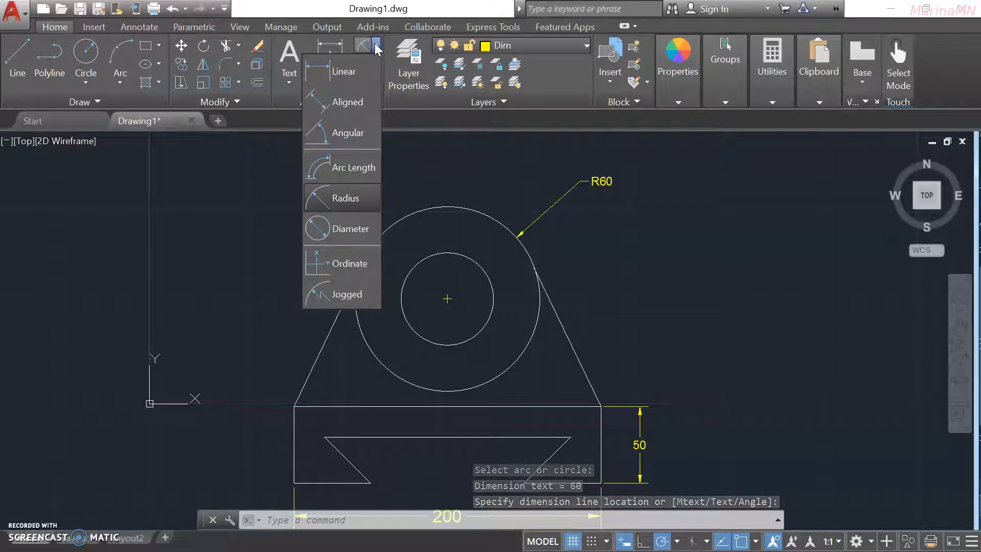
{"action": "left_click", "coordinate": [340, 229]}
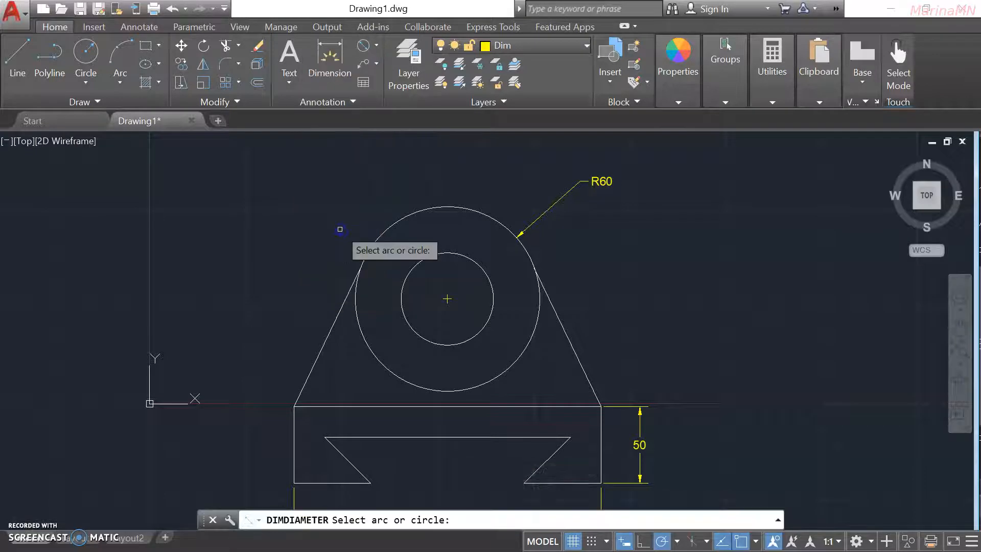
{"action": "left_click", "coordinate": [539, 317]}
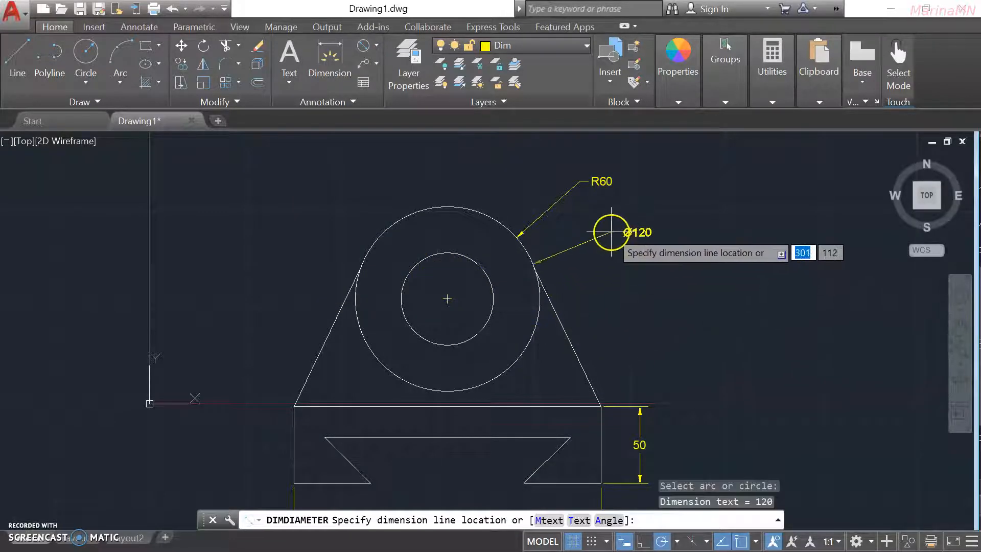
{"action": "left_click", "coordinate": [611, 232]}
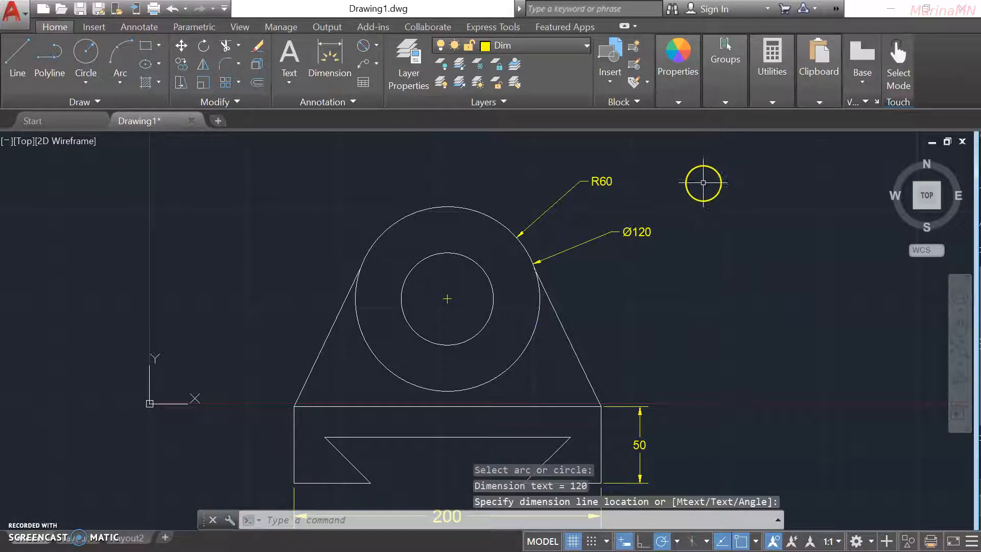
Add a vertical linear dimension to the base's left edge, placed outside the part.
{"action": "scroll", "coordinate": [628, 150], "scroll_direction": "up", "scroll_amount": 4}
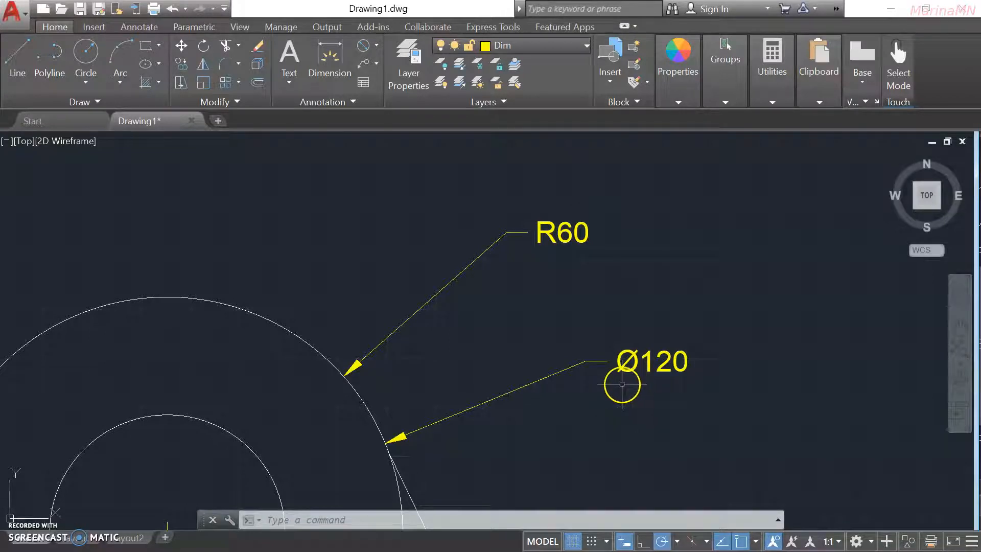
{"action": "scroll", "coordinate": [620, 389], "scroll_direction": "down", "scroll_amount": 5}
{"action": "middle_click_drag", "start_coordinate": [620, 396], "coordinate": [611, 299]}
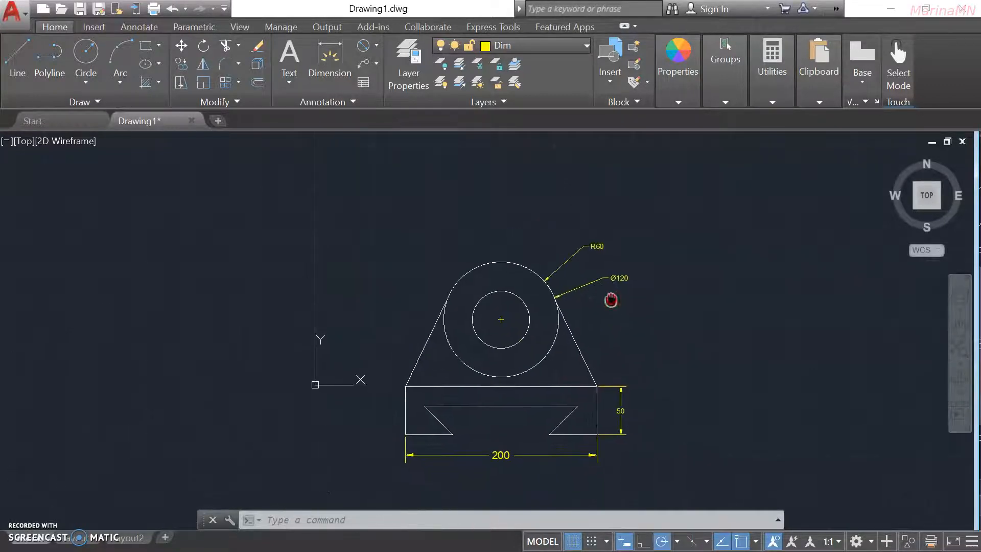
{"action": "left_click", "coordinate": [364, 45]}
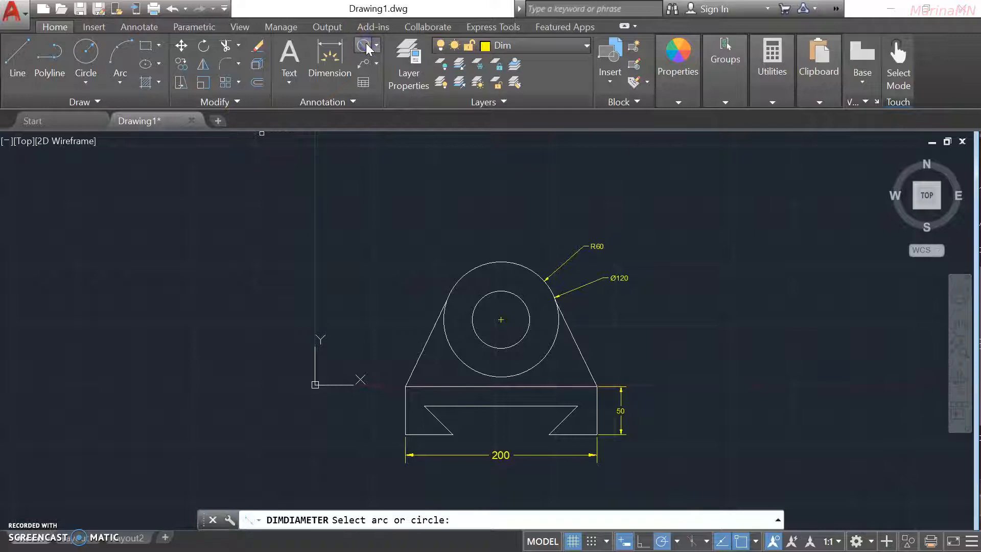
{"action": "left_click", "coordinate": [375, 45]}
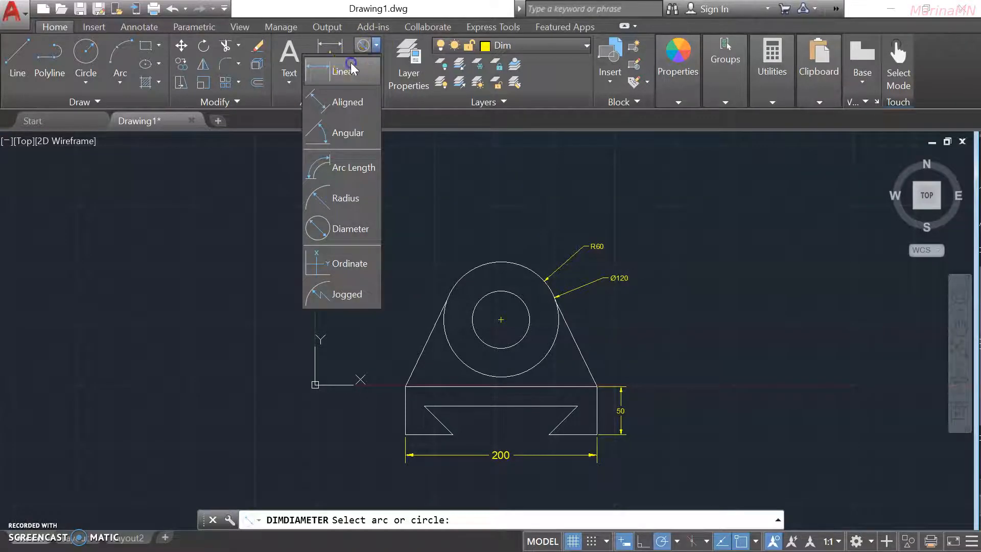
{"action": "left_click", "coordinate": [351, 68]}
{"action": "left_click", "coordinate": [405, 386]}
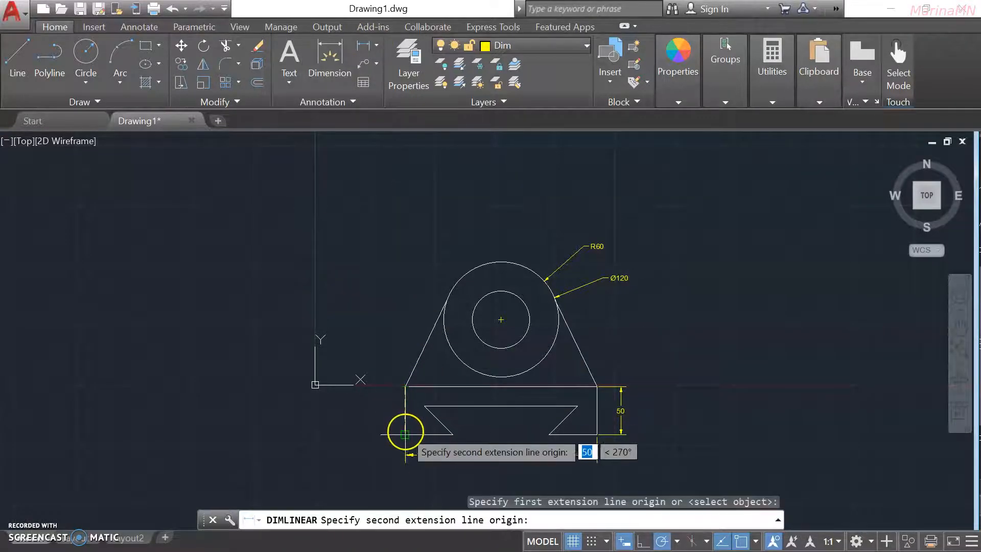
{"action": "left_click", "coordinate": [405, 434]}
{"action": "left_click", "coordinate": [384, 422]}
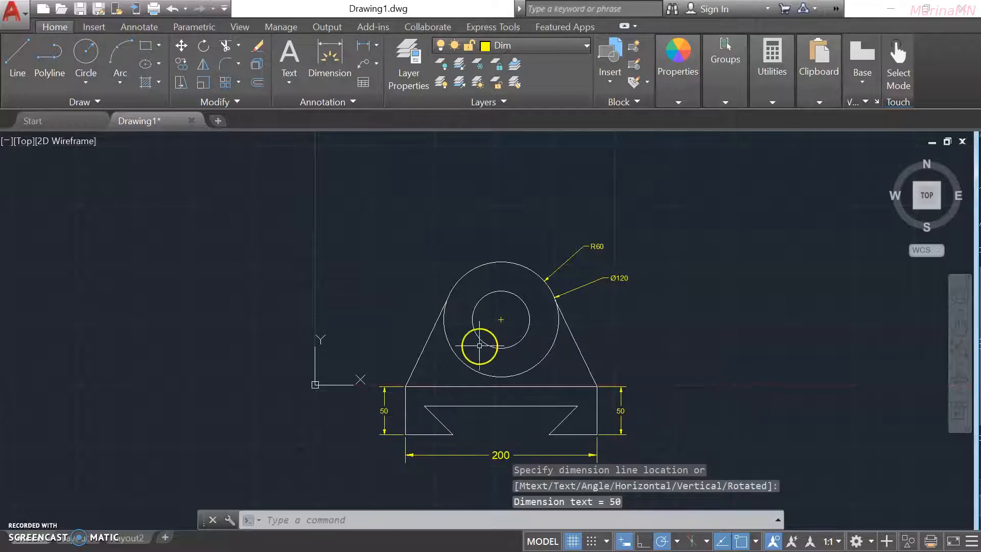
Add a horizontal linear dimension to the base's short bottom-left edge, between the part and the overall width dimension.
{"action": "key", "text": "Return"}
{"action": "scroll", "coordinate": [410, 437], "scroll_direction": "up", "scroll_amount": 2}
{"action": "left_click", "coordinate": [405, 434]}
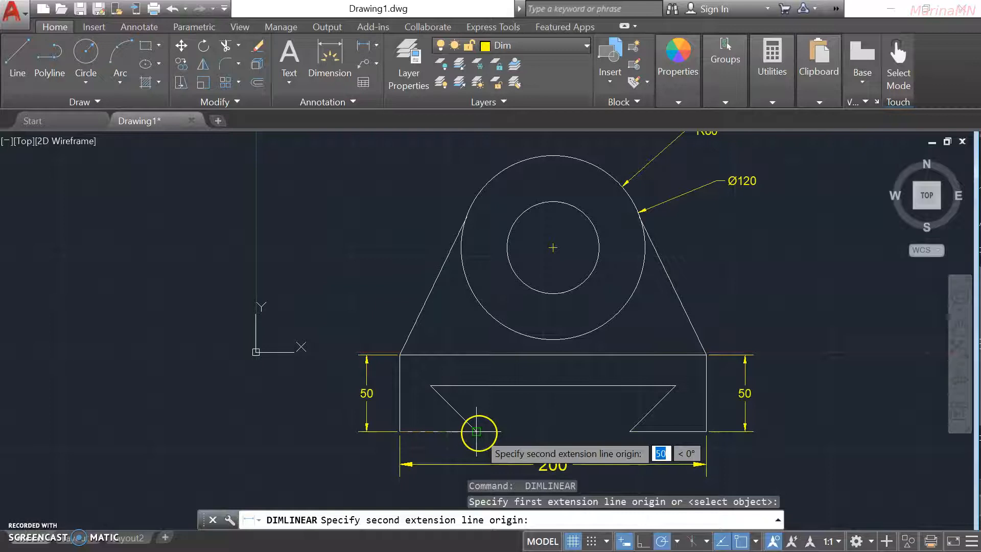
{"action": "left_click", "coordinate": [477, 432]}
{"action": "left_click", "coordinate": [449, 448]}
{"action": "scroll", "coordinate": [574, 305], "scroll_direction": "down", "scroll_amount": 2}
{"action": "key", "text": "Return"}
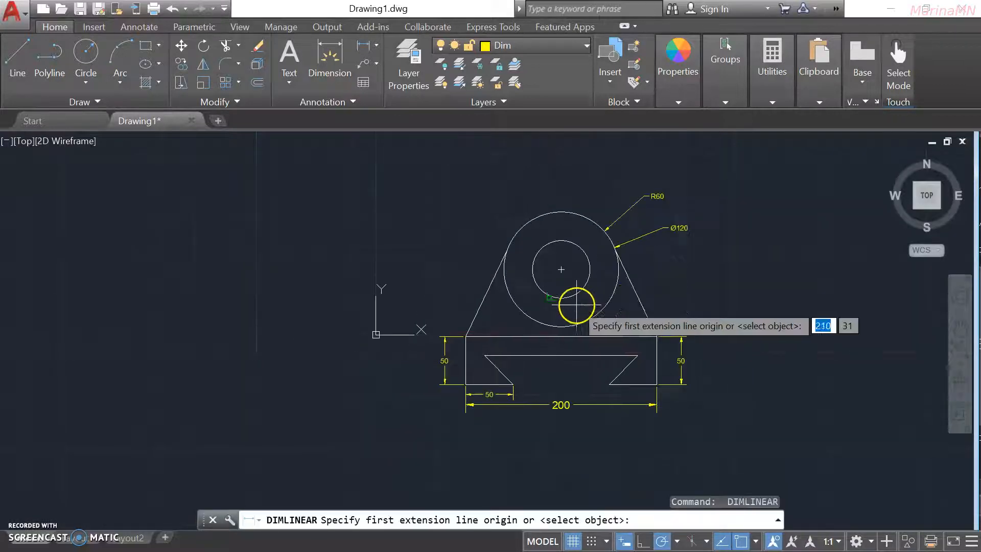
{"action": "middle_click_drag", "start_coordinate": [741, 312], "coordinate": [604, 346]}
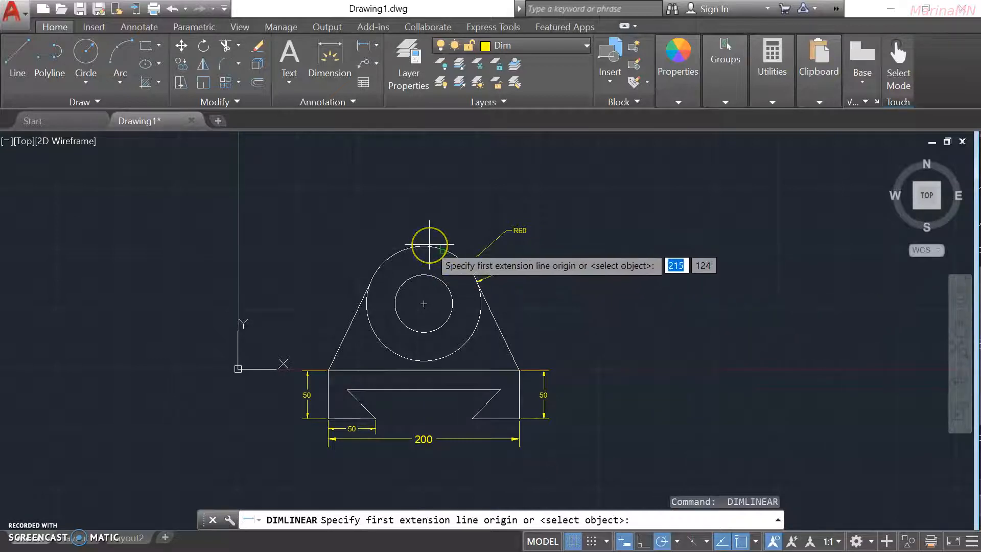
{"action": "key", "text": "Escape"}
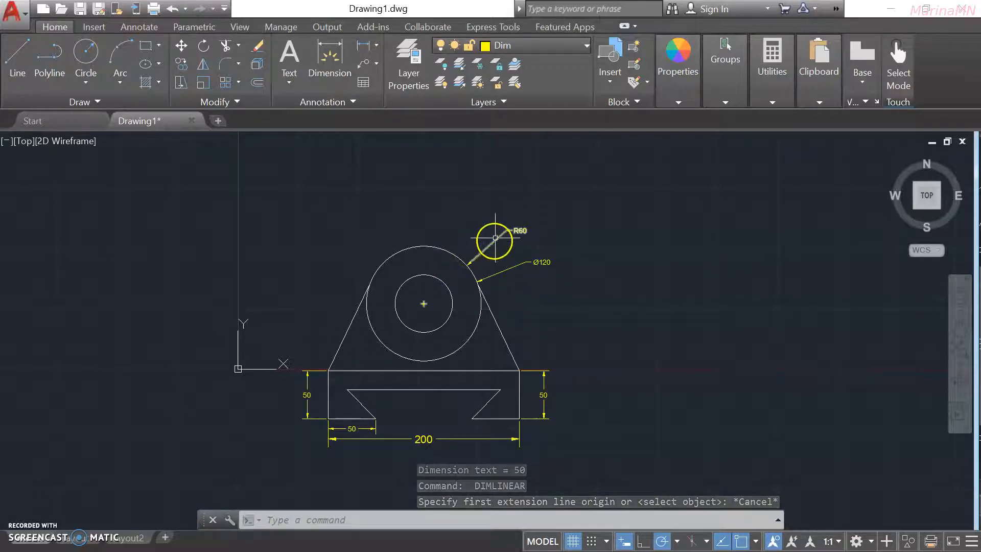
Create a new layer based on the Dim layer's properties, keeping the default layer name.
{"action": "left_click", "coordinate": [416, 80]}
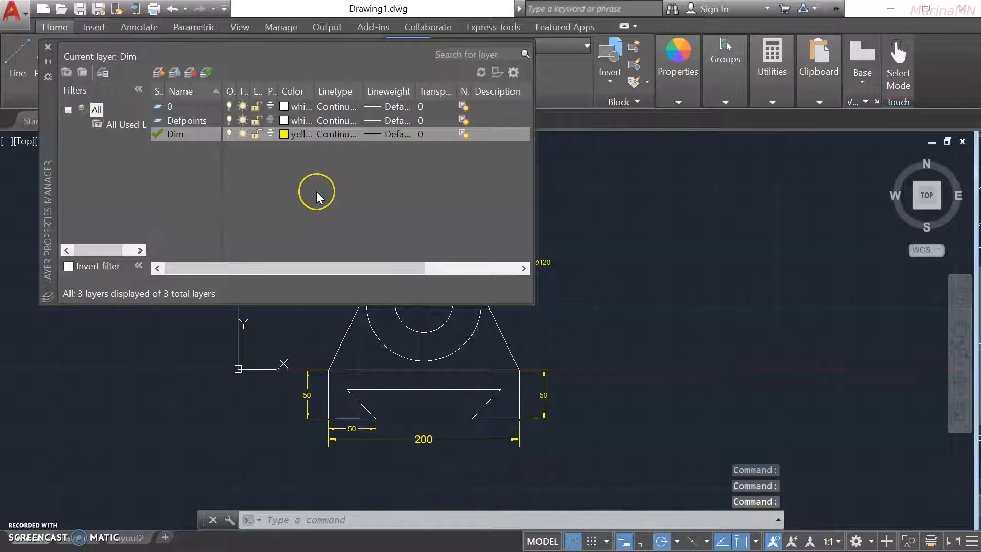
{"action": "left_click", "coordinate": [175, 134]}
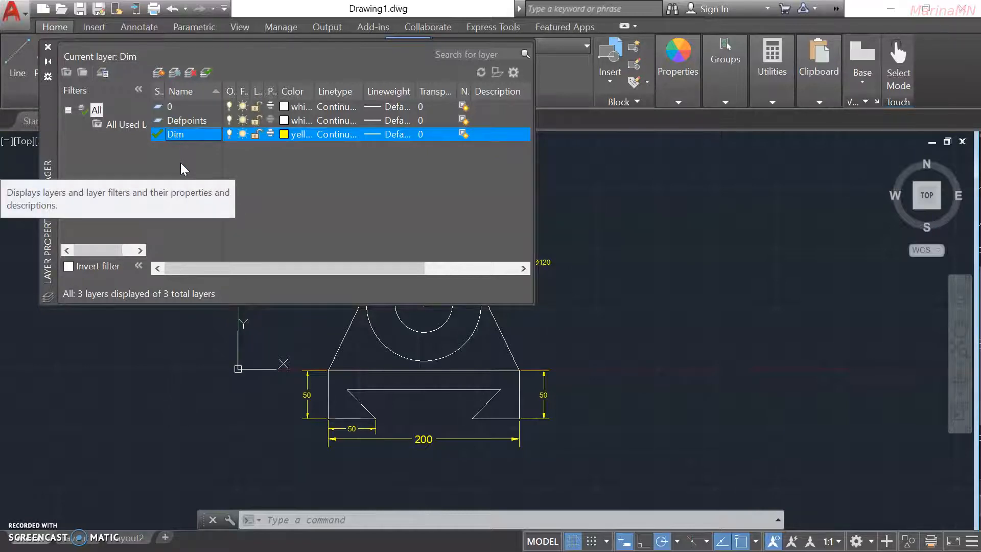
{"action": "left_click", "coordinate": [158, 75]}
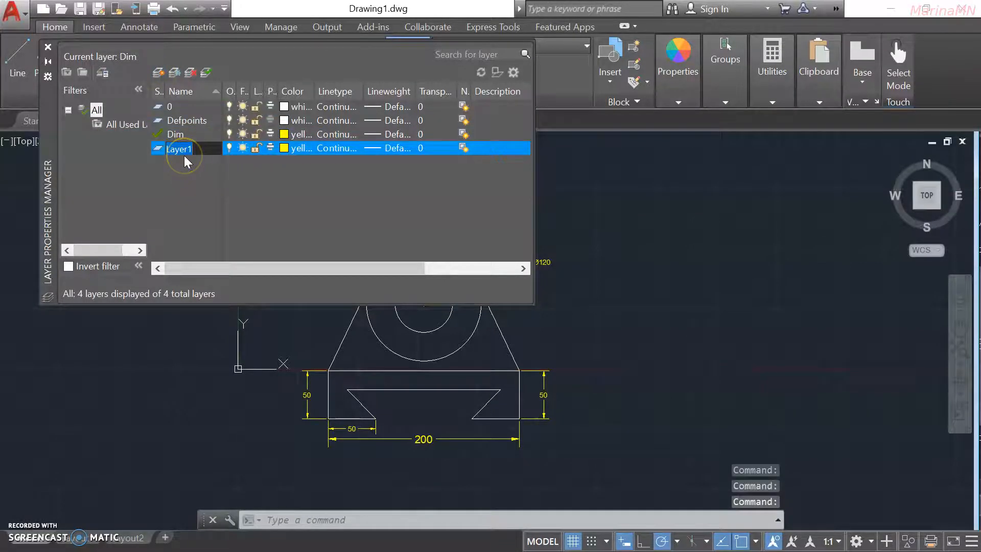
{"action": "left_click", "coordinate": [48, 47]}
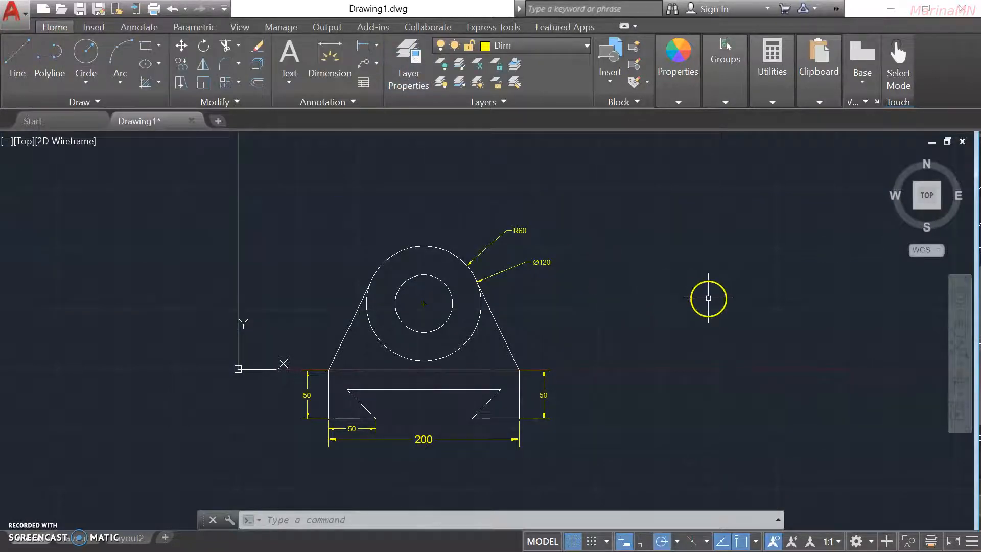
Select all the dimensions of the bracket, assign them to the Dim layer and clear the selection.
{"action": "middle_click_drag", "start_coordinate": [705, 297], "coordinate": [573, 274]}
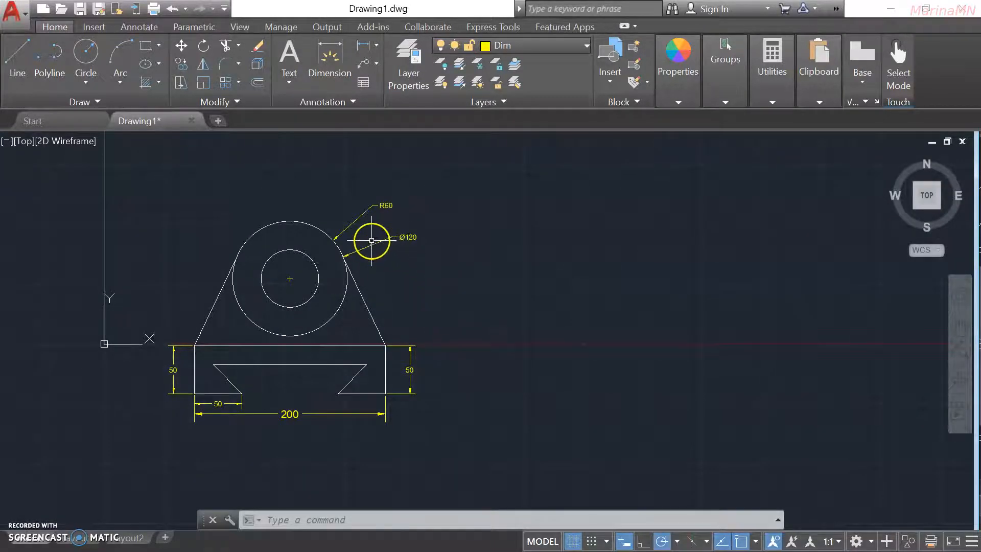
{"action": "left_click", "coordinate": [361, 219]}
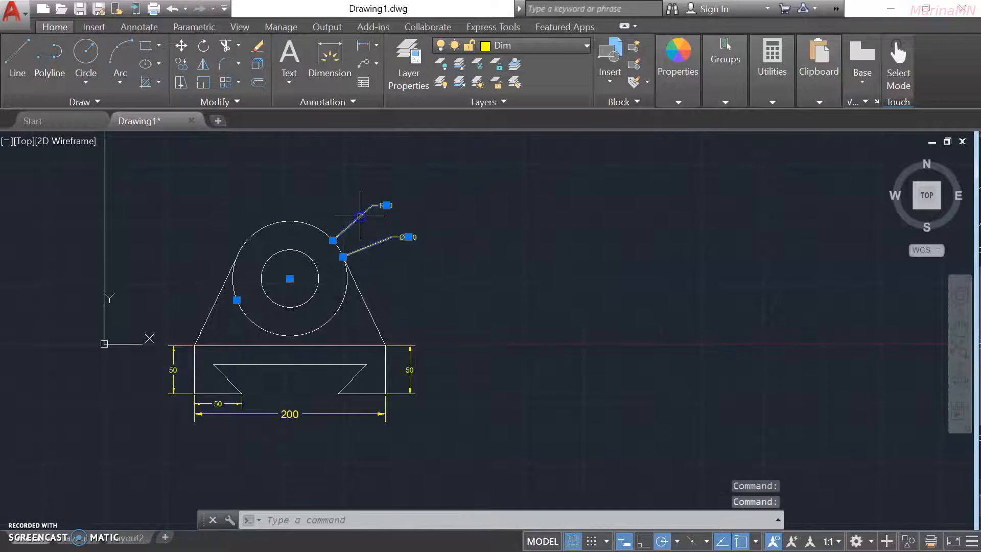
{"action": "left_click", "coordinate": [375, 414]}
{"action": "left_click", "coordinate": [408, 388]}
{"action": "left_click", "coordinate": [179, 364]}
{"action": "left_click", "coordinate": [175, 377]}
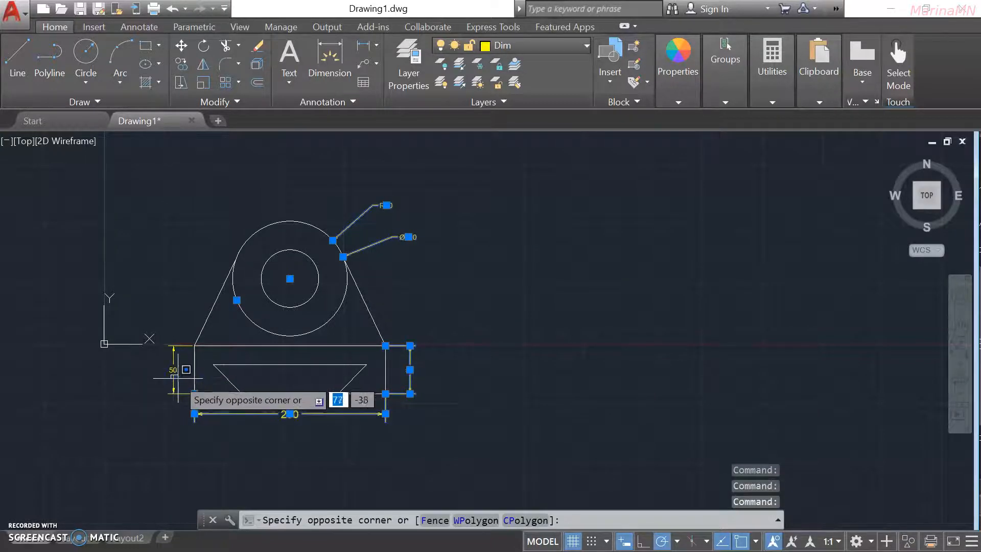
{"action": "left_click", "coordinate": [138, 397]}
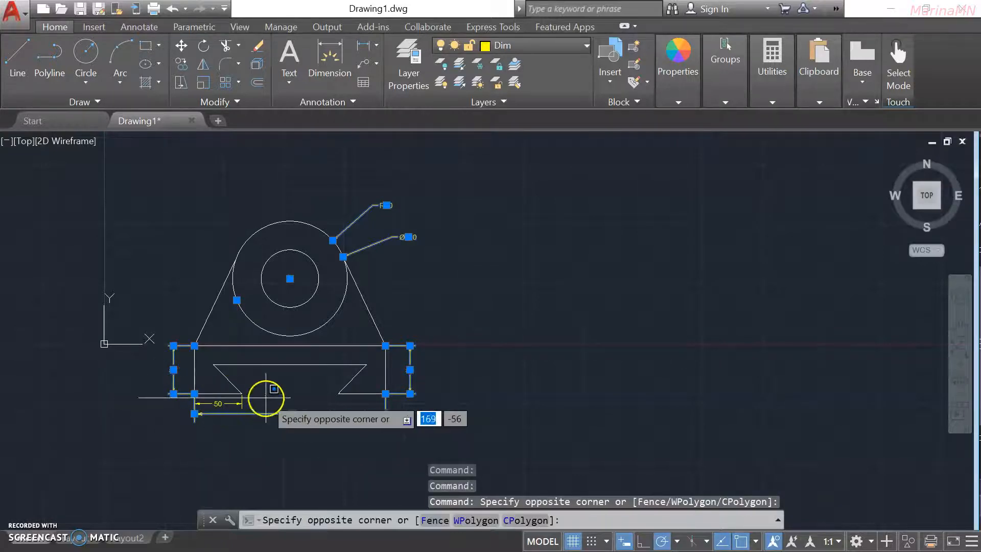
{"action": "left_click", "coordinate": [236, 402]}
{"action": "left_click", "coordinate": [240, 404]}
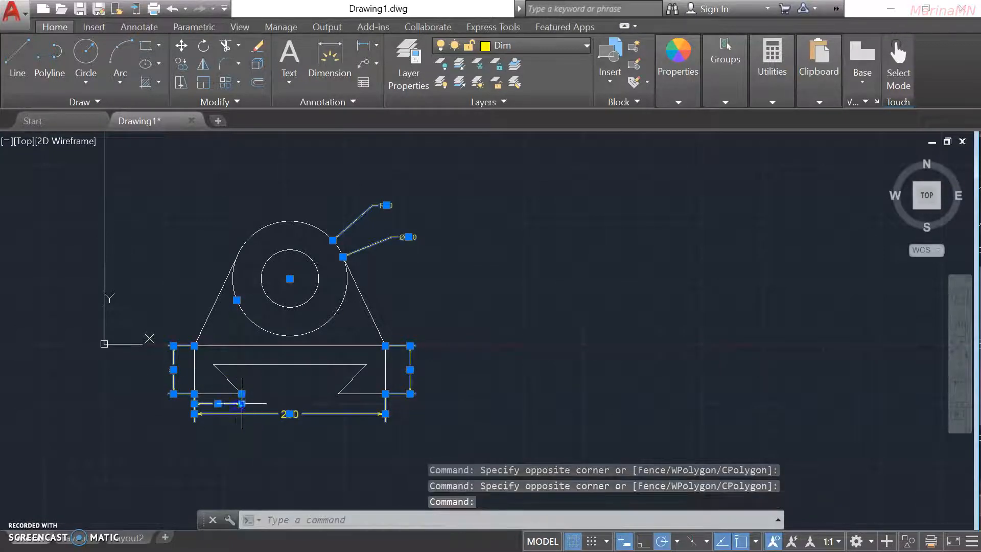
{"action": "left_click", "coordinate": [540, 48]}
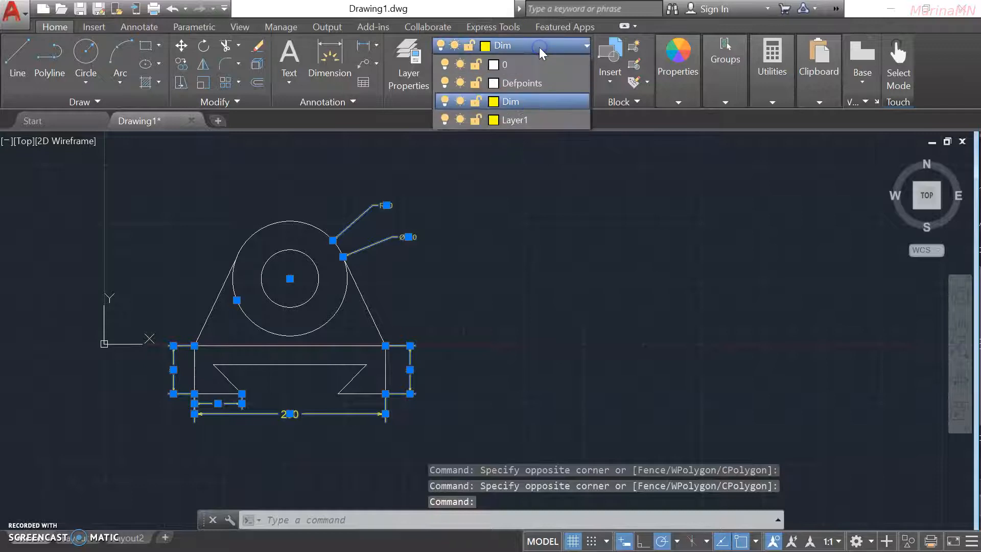
{"action": "left_click", "coordinate": [506, 102]}
{"action": "left_click", "coordinate": [546, 204]}
{"action": "key", "text": "Escape"}
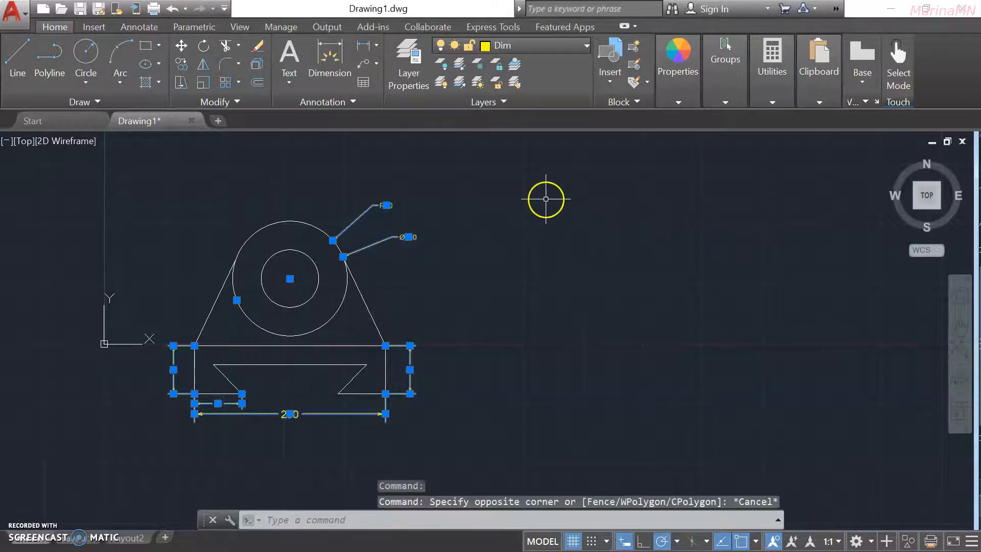
{"action": "key", "text": "Escape"}
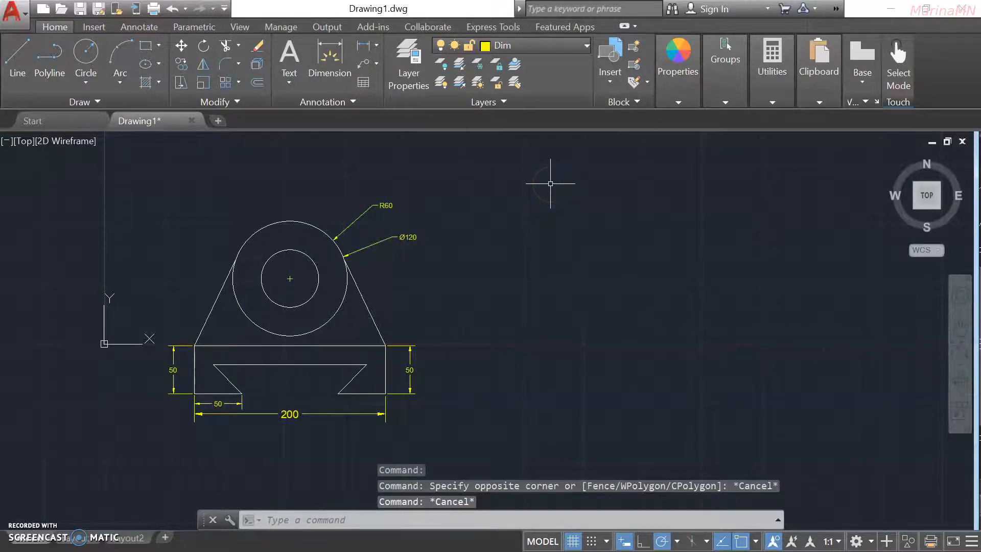
{"action": "middle_click_drag", "start_coordinate": [683, 287], "coordinate": [593, 296]}
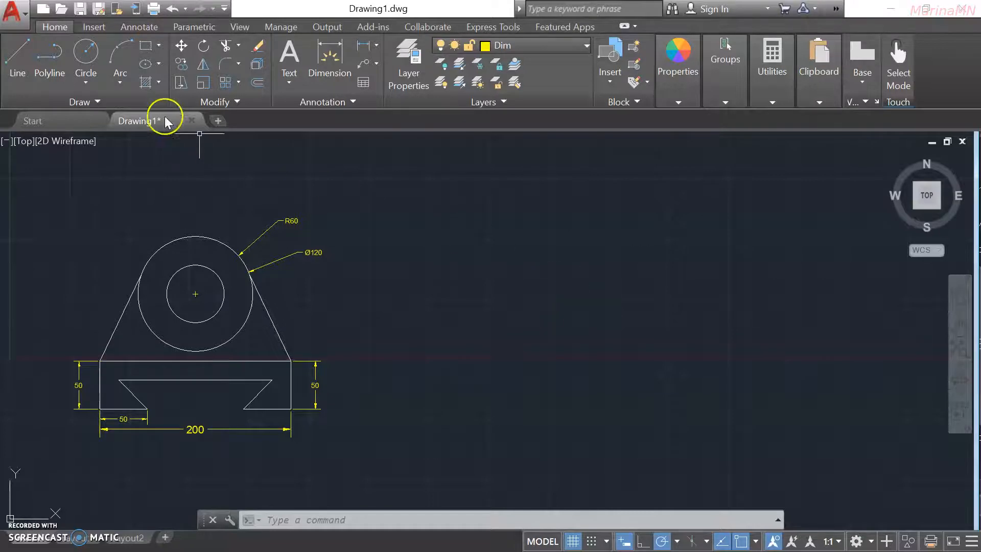
{"action": "left_click", "coordinate": [146, 45]}
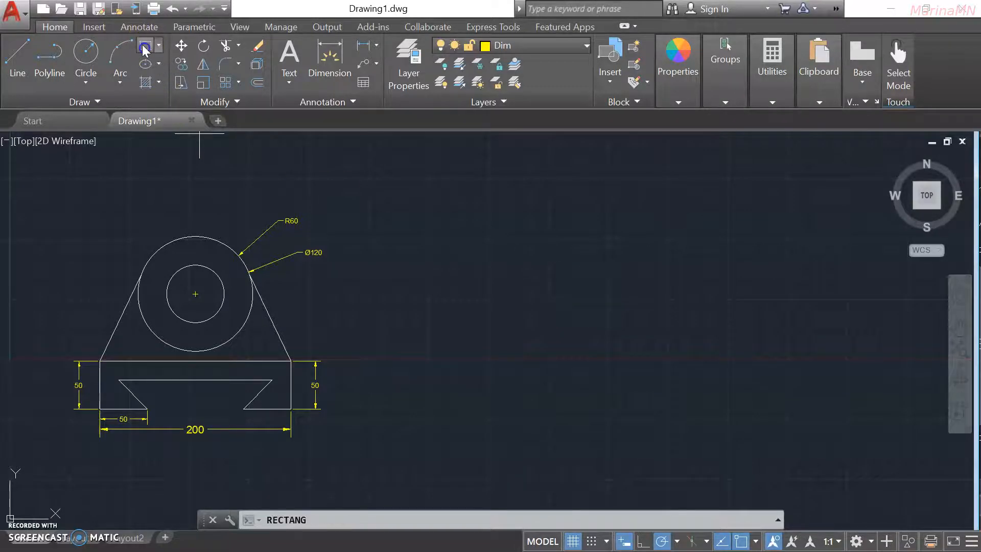
{"action": "left_click", "coordinate": [467, 225]}
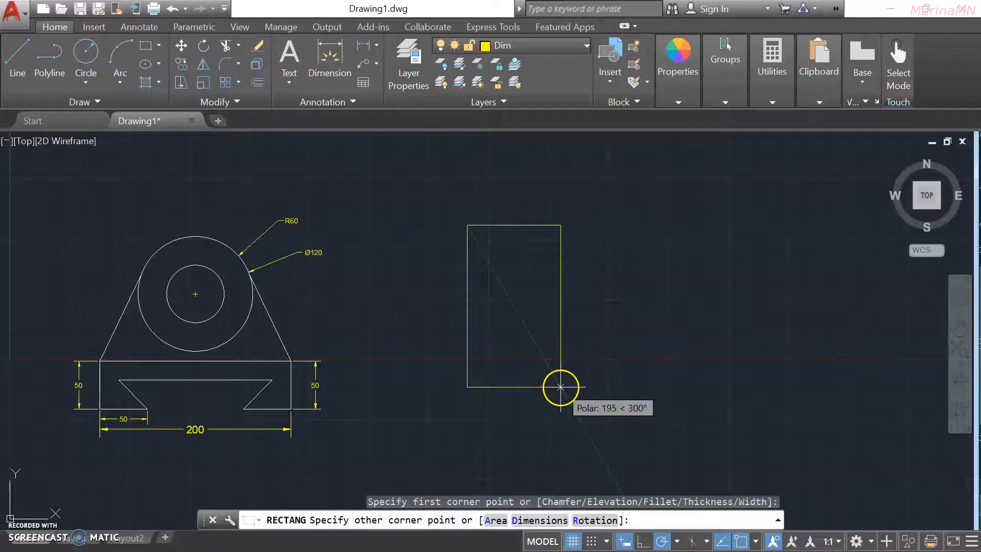
{"action": "key", "text": "Escape"}
Make layer 0 current and draw an upright rectangle about 183 units tall in the empty area beside the bracket.
{"action": "left_click", "coordinate": [562, 45]}
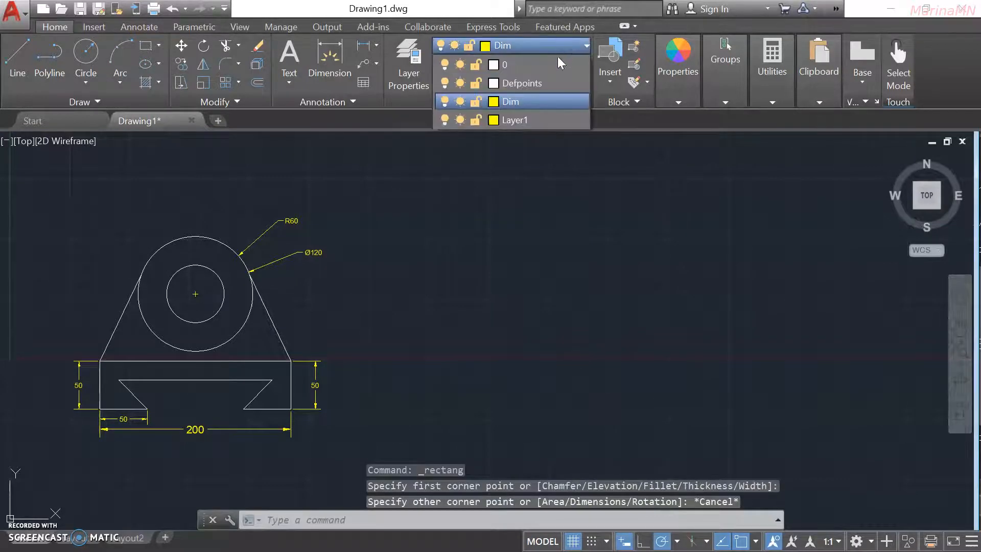
{"action": "left_click", "coordinate": [511, 64]}
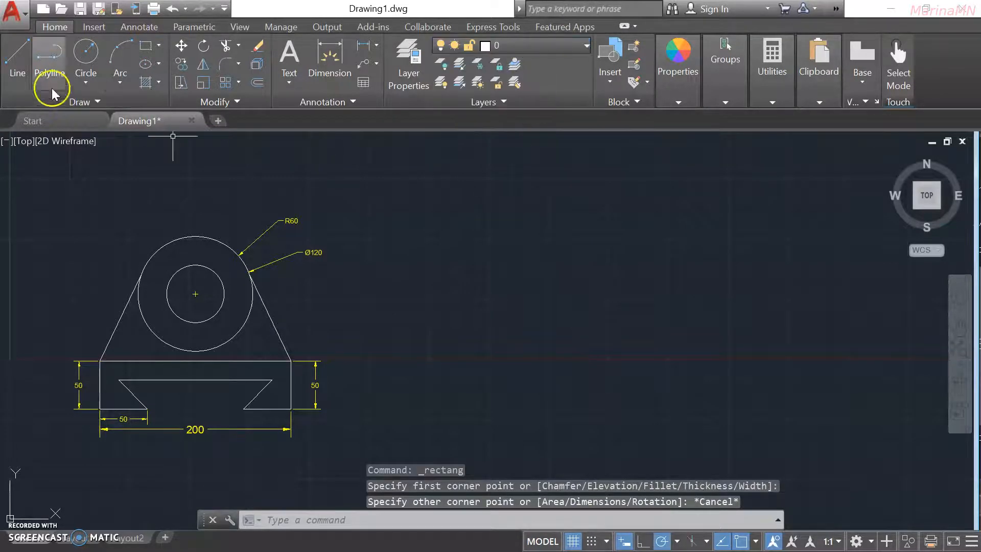
{"action": "left_click", "coordinate": [146, 49]}
{"action": "left_click", "coordinate": [475, 218]}
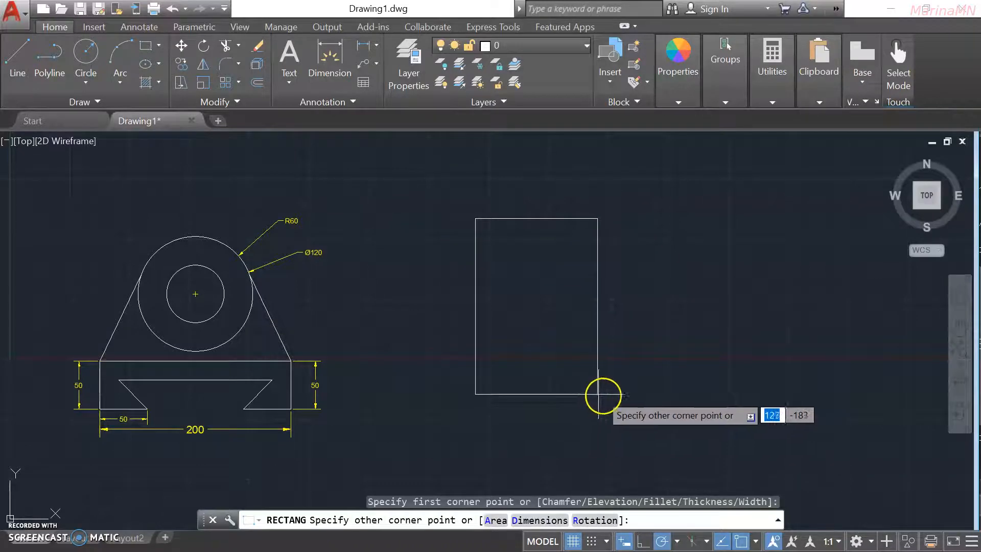
{"action": "left_click", "coordinate": [577, 394]}
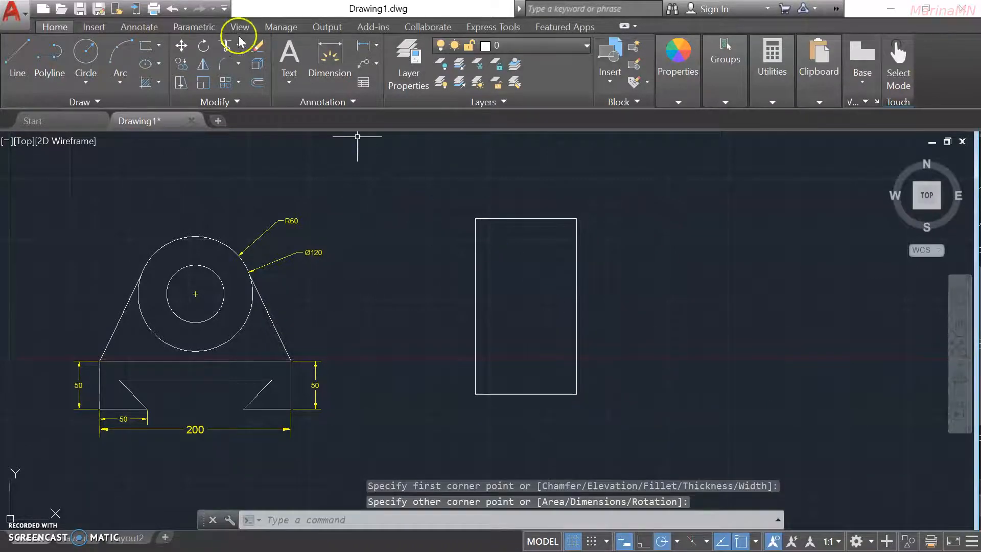
{"action": "left_click", "coordinate": [252, 83]}
{"action": "left_click", "coordinate": [575, 217]}
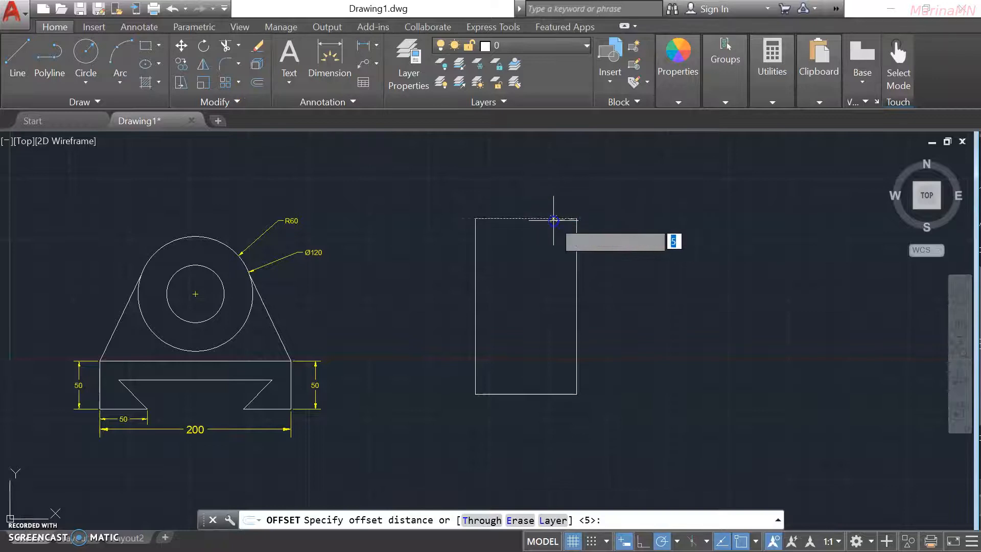
{"action": "key", "text": "Escape"}
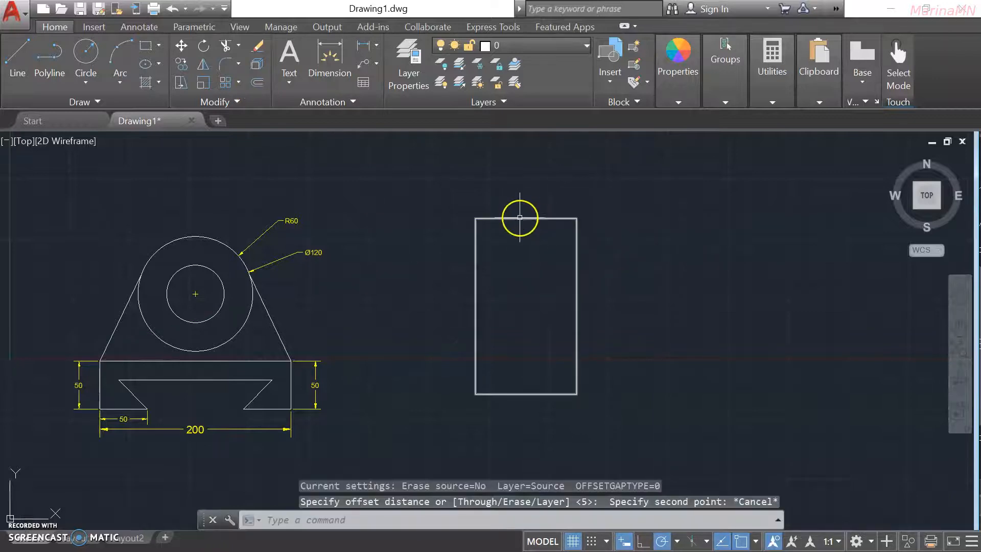
Offset the rectangle inward by 10 to form the inner outline of a door.
{"action": "left_click", "coordinate": [252, 83]}
{"action": "left_click", "coordinate": [526, 218]}
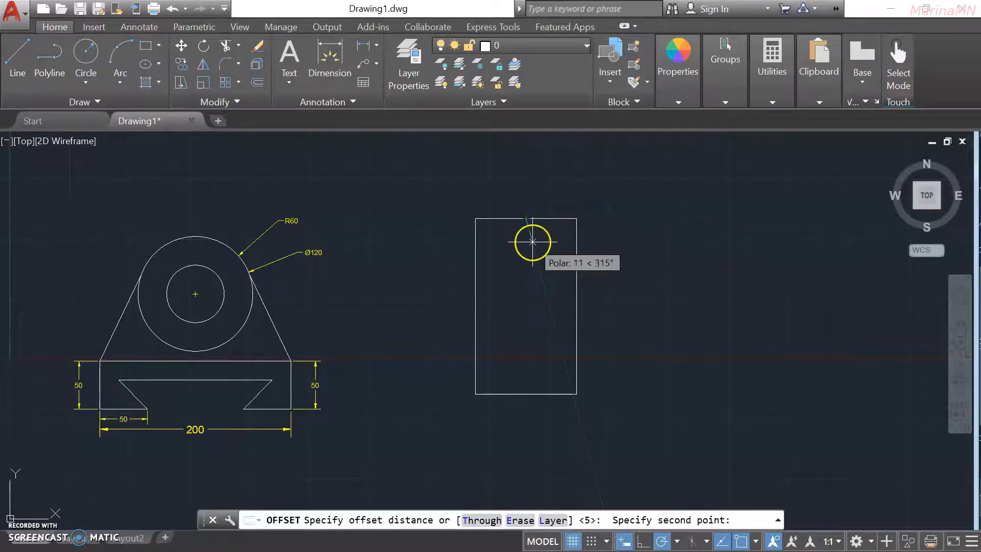
{"action": "left_click", "coordinate": [578, 239]}
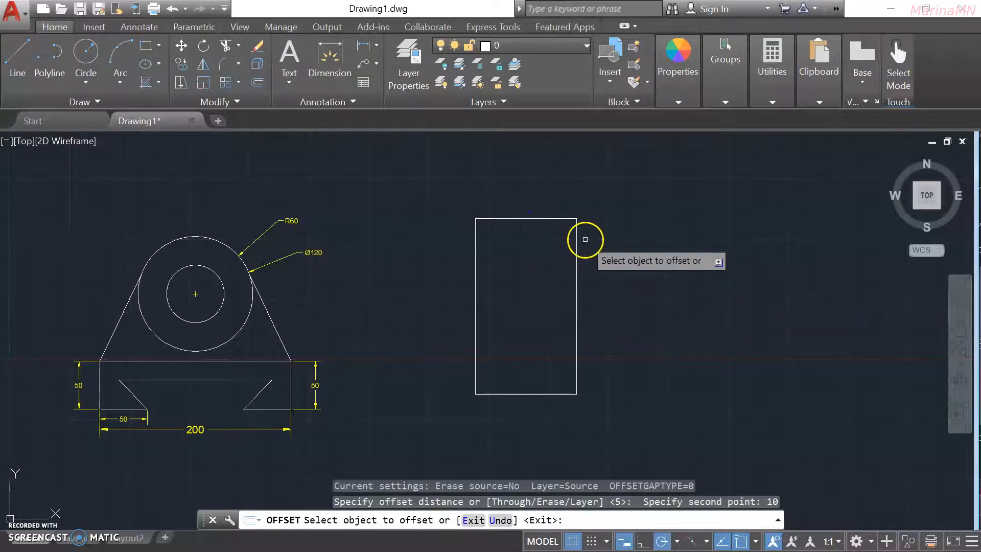
{"action": "left_click", "coordinate": [526, 218]}
{"action": "left_click", "coordinate": [525, 255]}
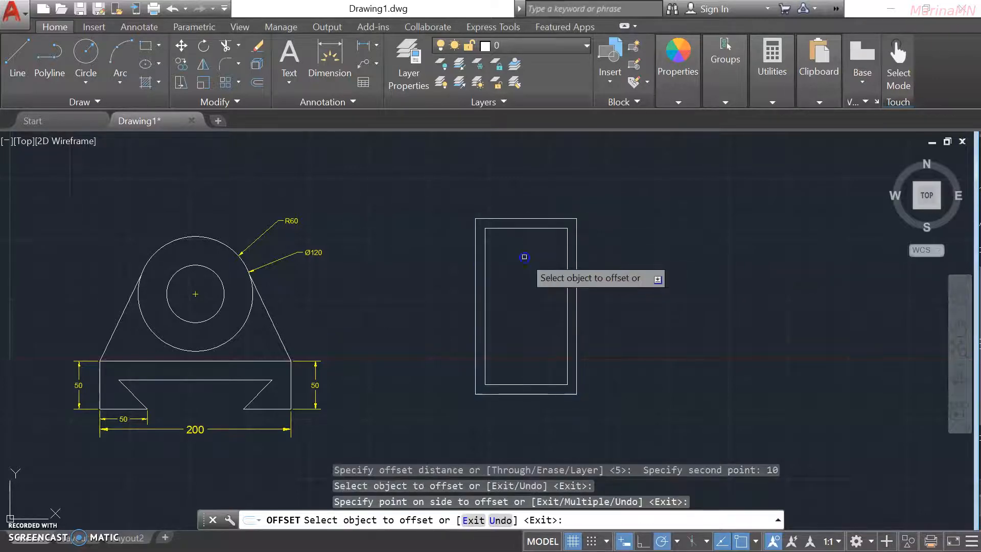
Draw a small circle as the doorknob inside the inner rectangle, near the middle of its right edge.
{"action": "scroll", "coordinate": [552, 319], "scroll_direction": "up", "scroll_amount": 2}
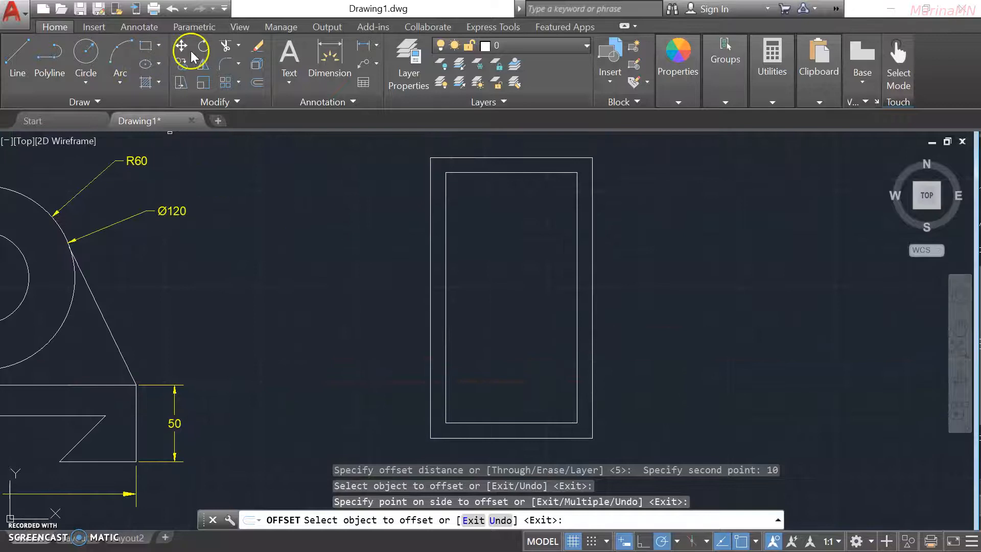
{"action": "left_click", "coordinate": [86, 51]}
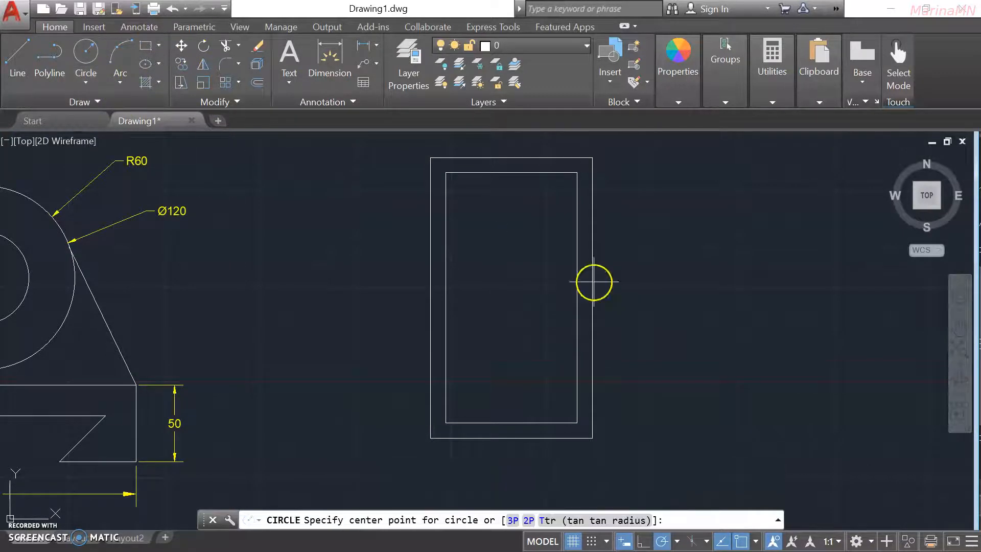
{"action": "left_click", "coordinate": [556, 291]}
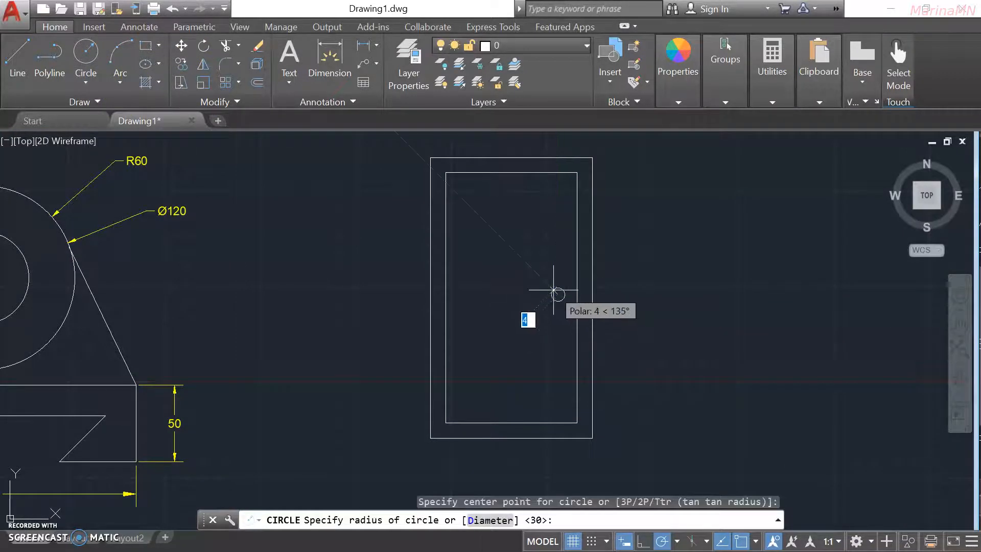
{"action": "left_click", "coordinate": [562, 291]}
{"action": "scroll", "coordinate": [571, 291], "scroll_direction": "down", "scroll_amount": 2}
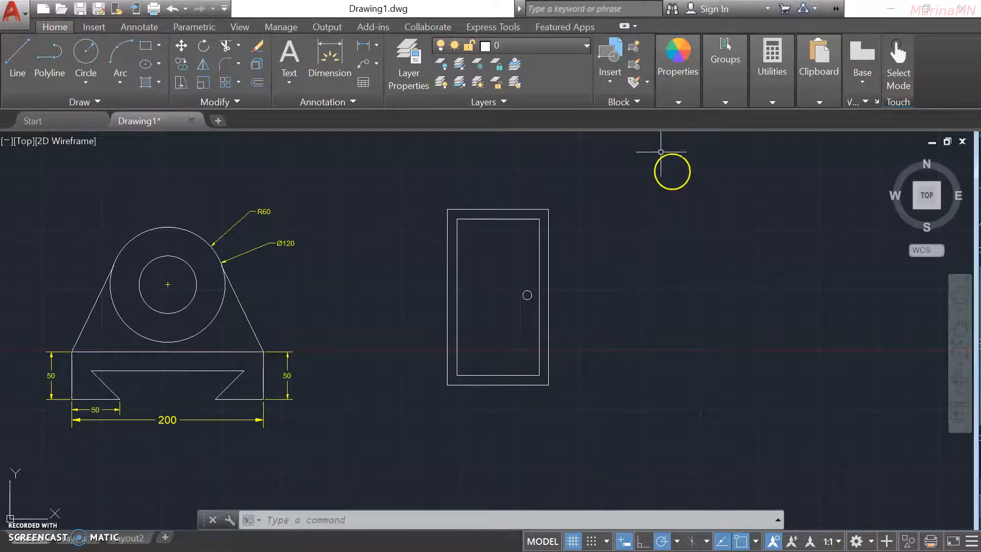
Start a block definition named Door and set its base point at the outer rectangle's bottom-left corner.
{"action": "left_click", "coordinate": [634, 49]}
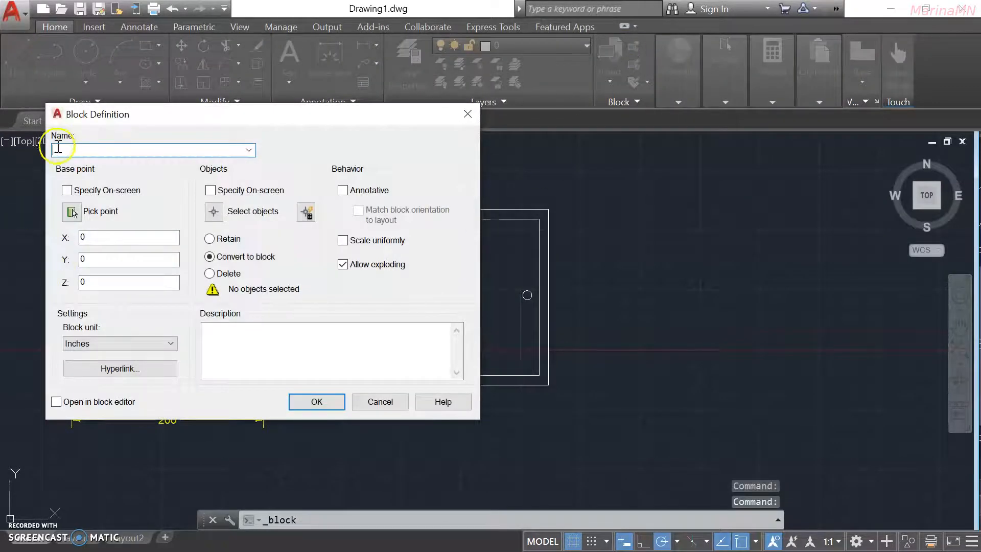
{"action": "type", "text": "Door"}
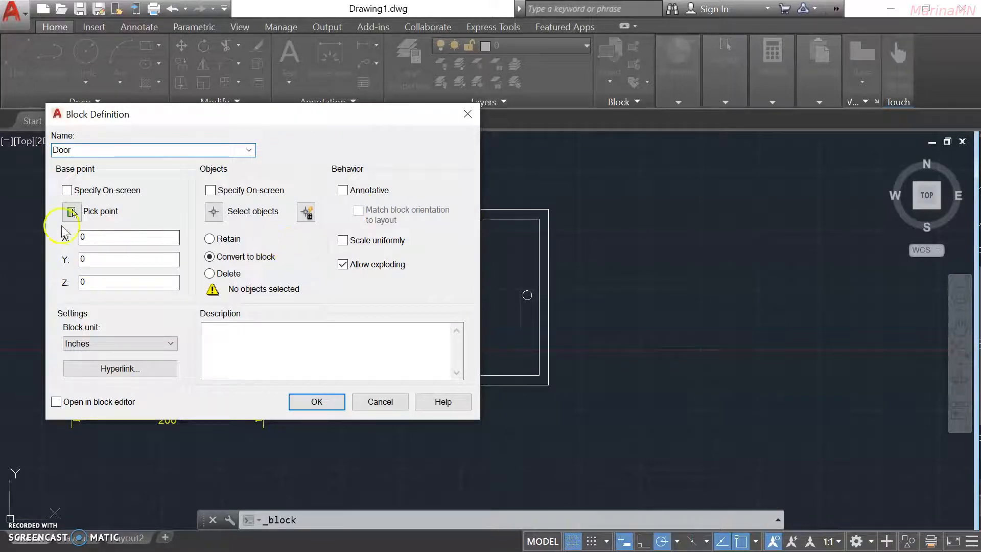
{"action": "left_click", "coordinate": [71, 212]}
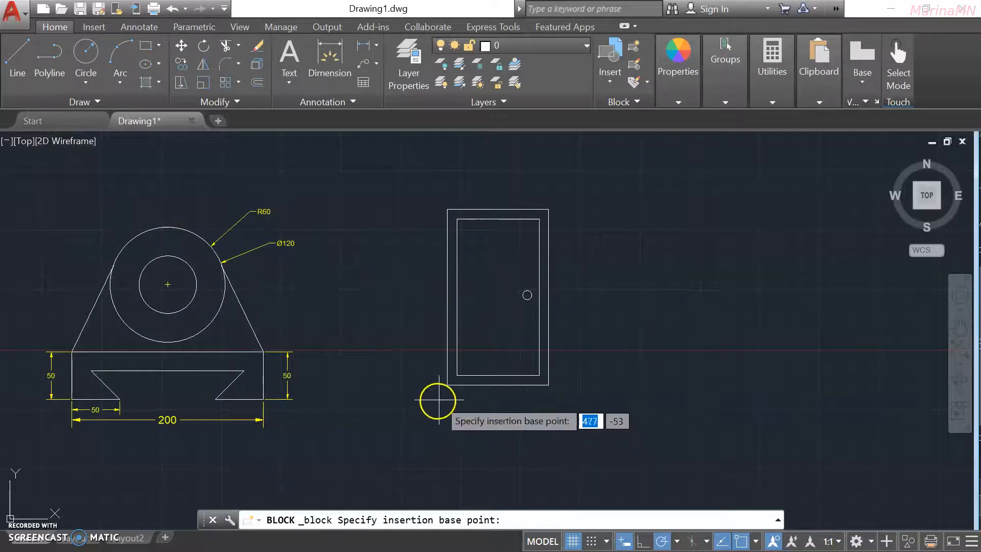
{"action": "left_click", "coordinate": [447, 386]}
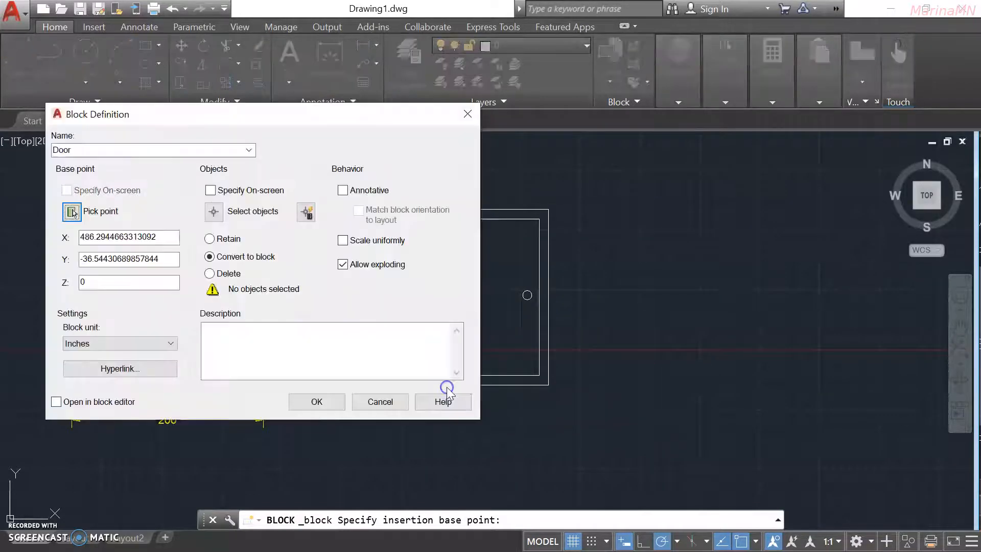
Select both door rectangles and the doorknob circle as the block's objects and complete the Door block definition.
{"action": "left_click", "coordinate": [214, 212]}
{"action": "left_click", "coordinate": [588, 408]}
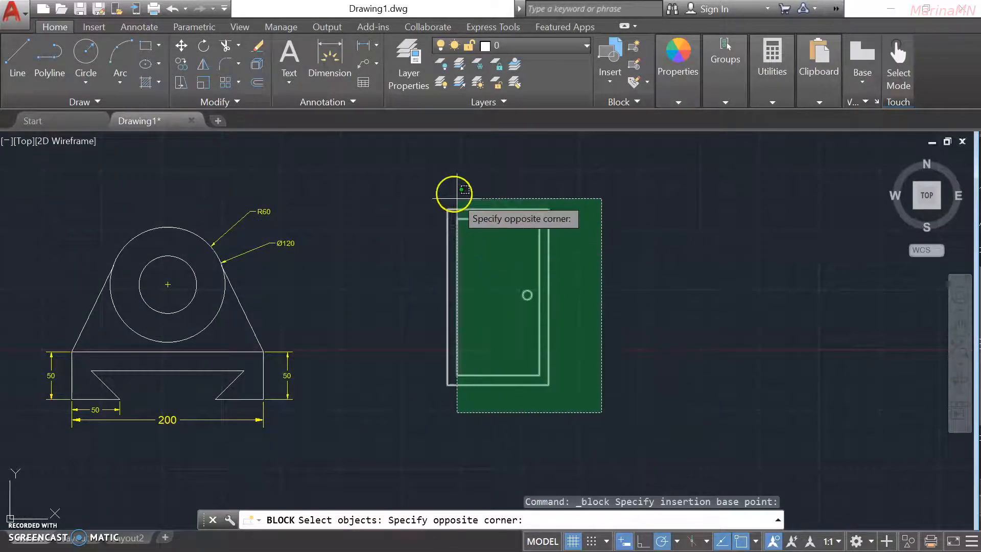
{"action": "left_click", "coordinate": [437, 185]}
{"action": "left_click", "coordinate": [498, 214]}
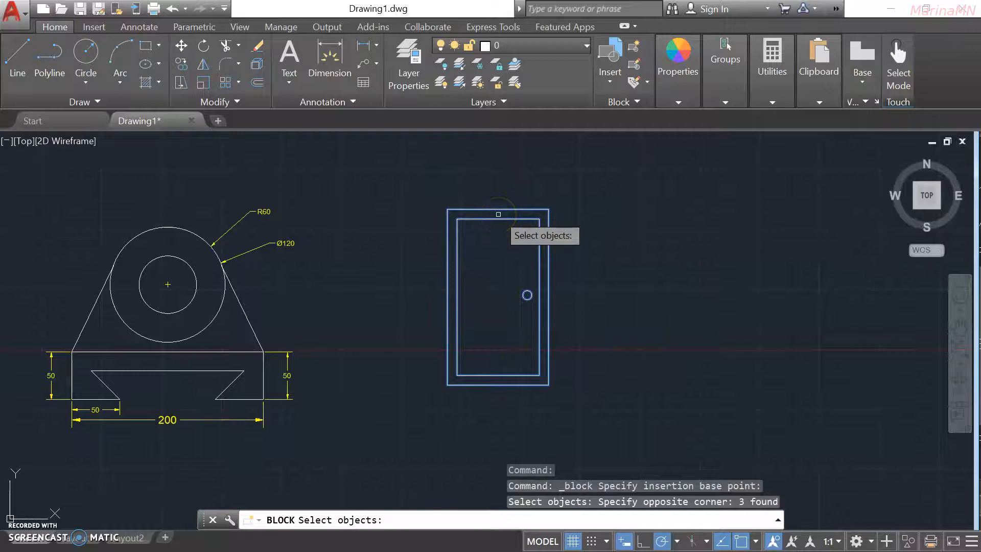
{"action": "key", "text": "Return"}
{"action": "left_click", "coordinate": [318, 400]}
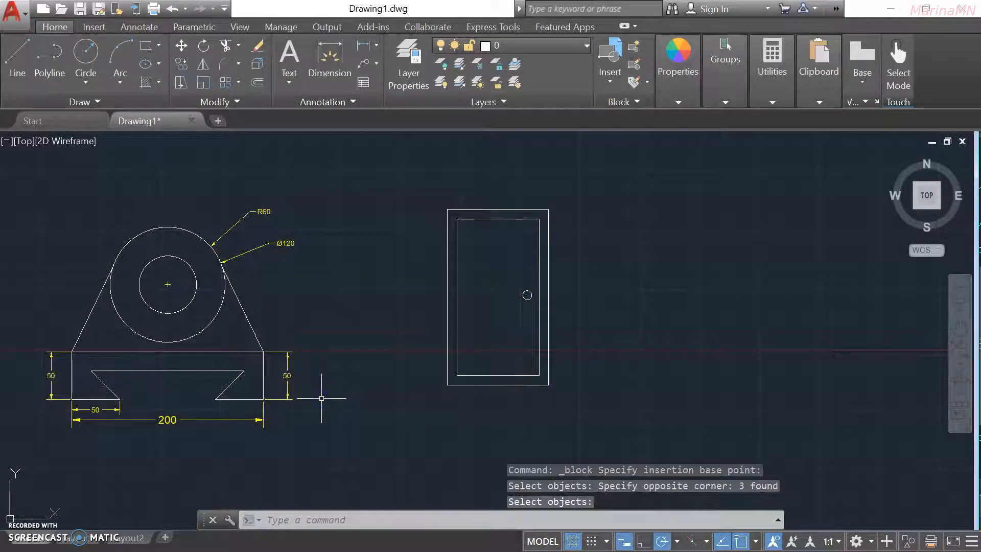
{"action": "mouse_move", "coordinate": [525, 210]}
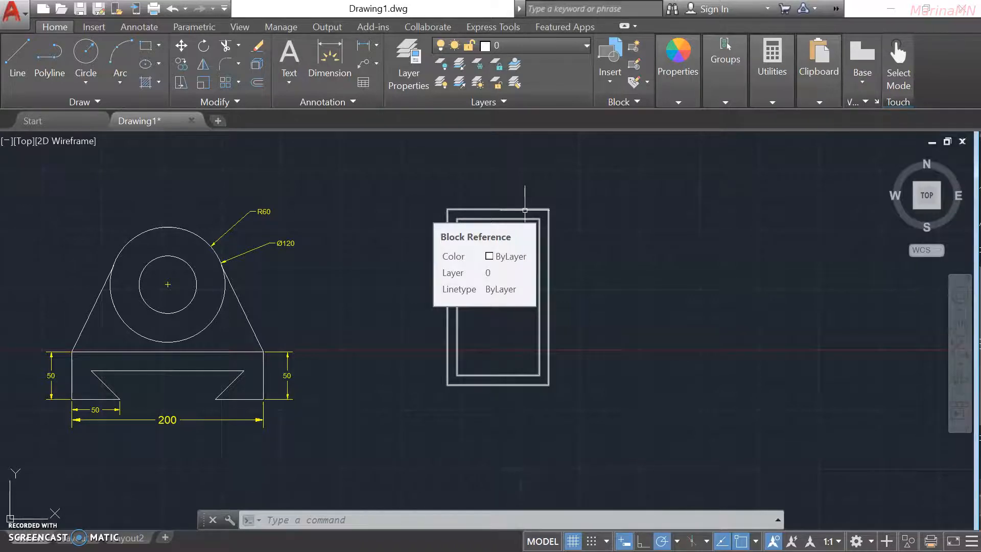
Insert the Window block into the empty area on the right side of the door.
{"action": "left_click", "coordinate": [608, 72]}
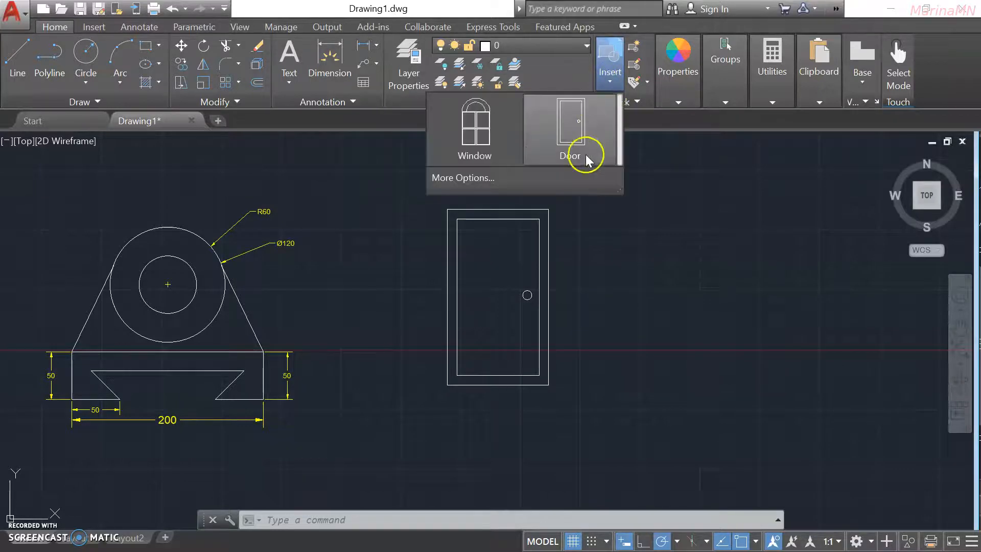
{"action": "left_click", "coordinate": [462, 154]}
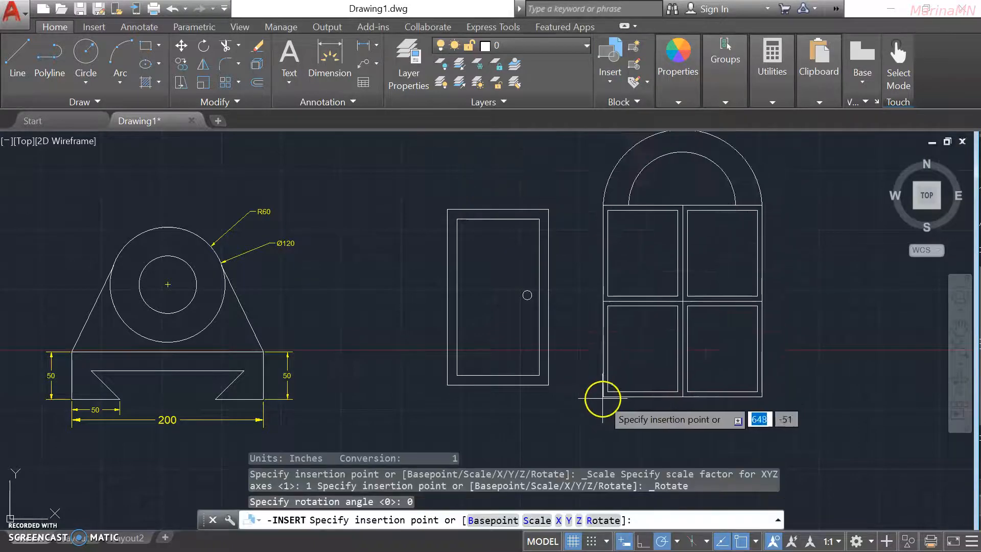
{"action": "scroll", "coordinate": [676, 279], "scroll_direction": "down", "scroll_amount": 2}
{"action": "middle_click_drag", "start_coordinate": [771, 291], "coordinate": [553, 271]}
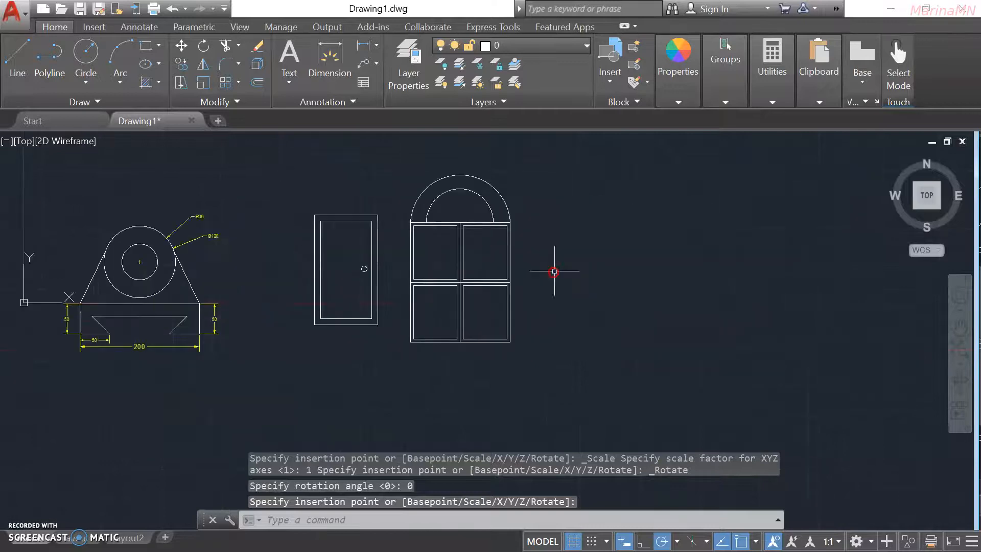
Insert a second Door block on the right side of the window.
{"action": "left_click", "coordinate": [611, 91]}
{"action": "left_click", "coordinate": [567, 125]}
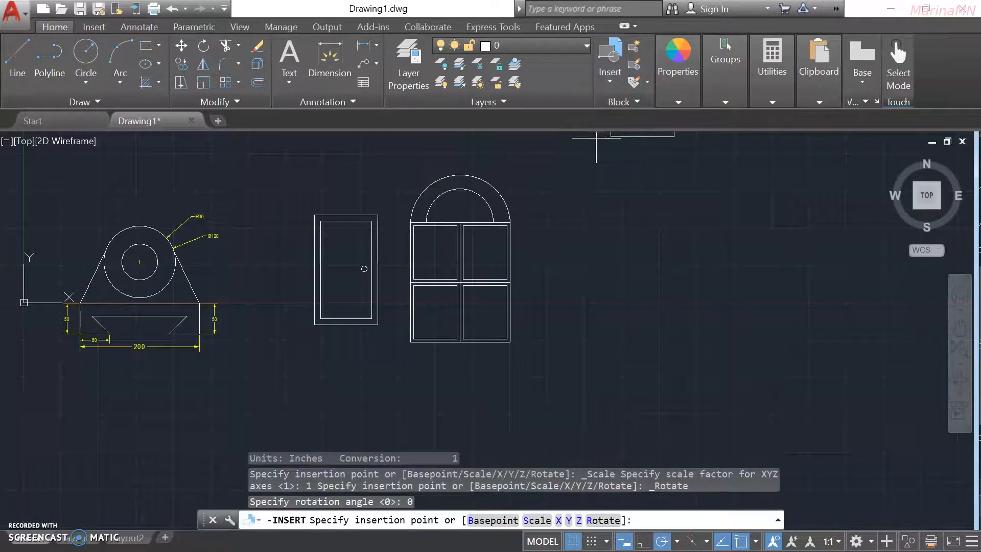
{"action": "left_click", "coordinate": [551, 331]}
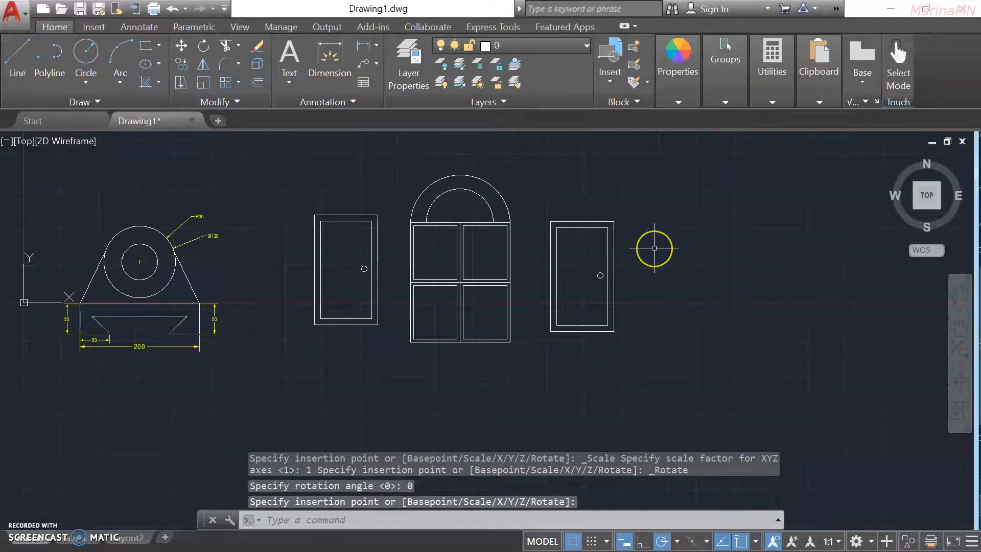
Open the second door's block definition for editing in the Block Editor.
{"action": "scroll", "coordinate": [654, 248], "scroll_direction": "up", "scroll_amount": 2}
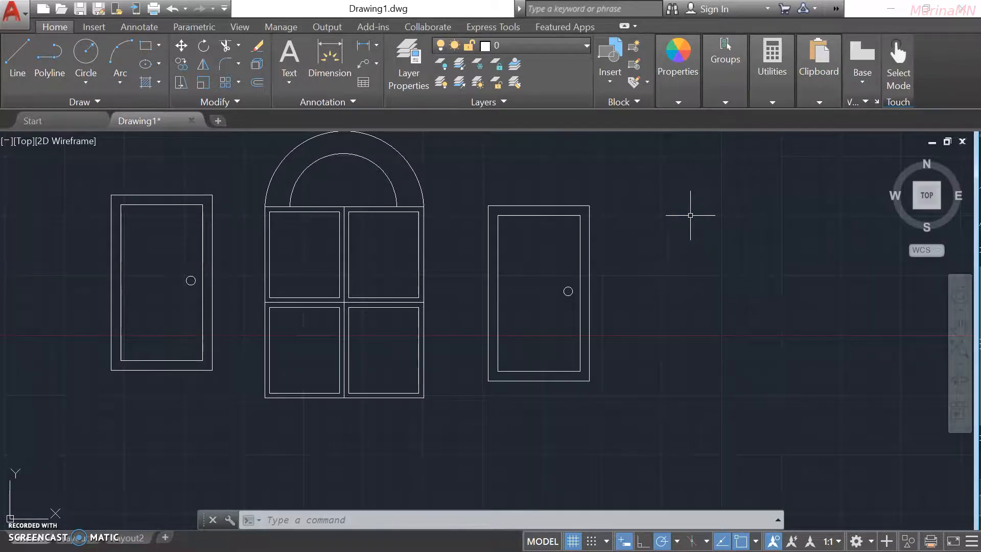
{"action": "double_click", "coordinate": [540, 206]}
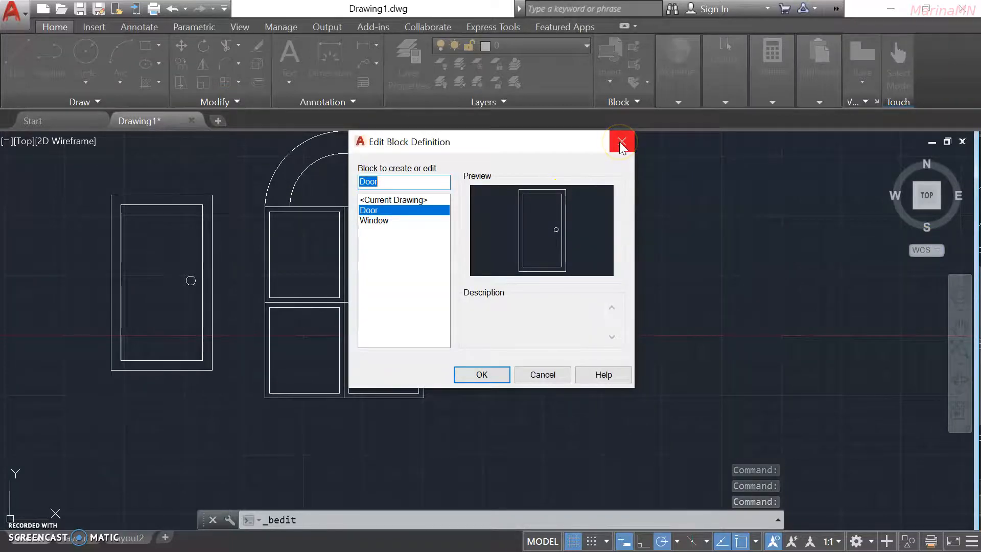
{"action": "left_click", "coordinate": [620, 144]}
{"action": "left_click", "coordinate": [553, 205]}
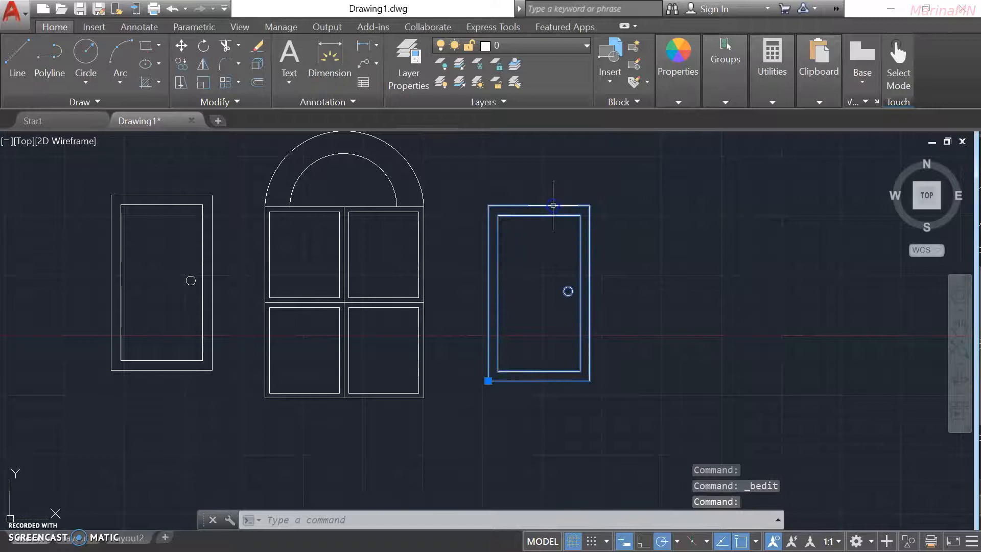
{"action": "right_click", "coordinate": [553, 209]}
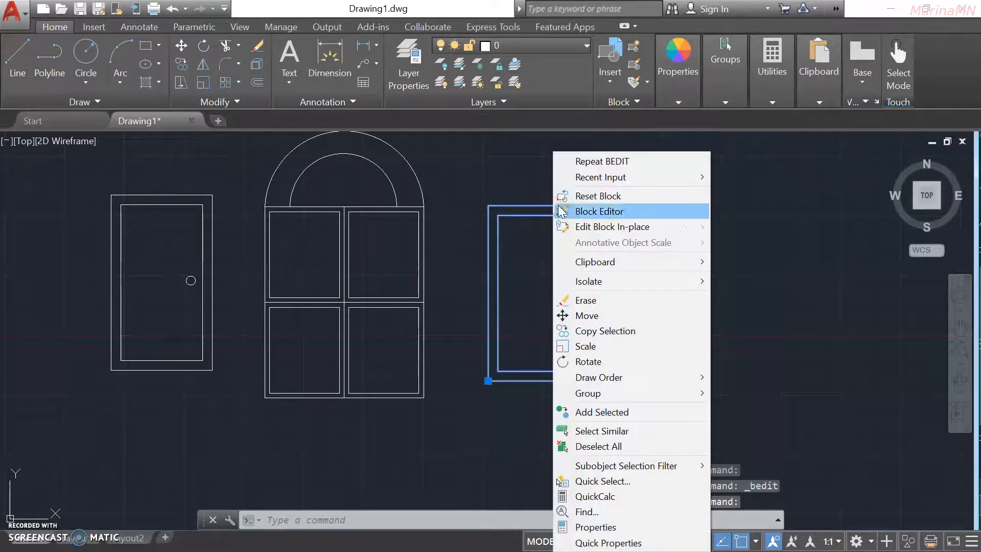
{"action": "left_click", "coordinate": [619, 214]}
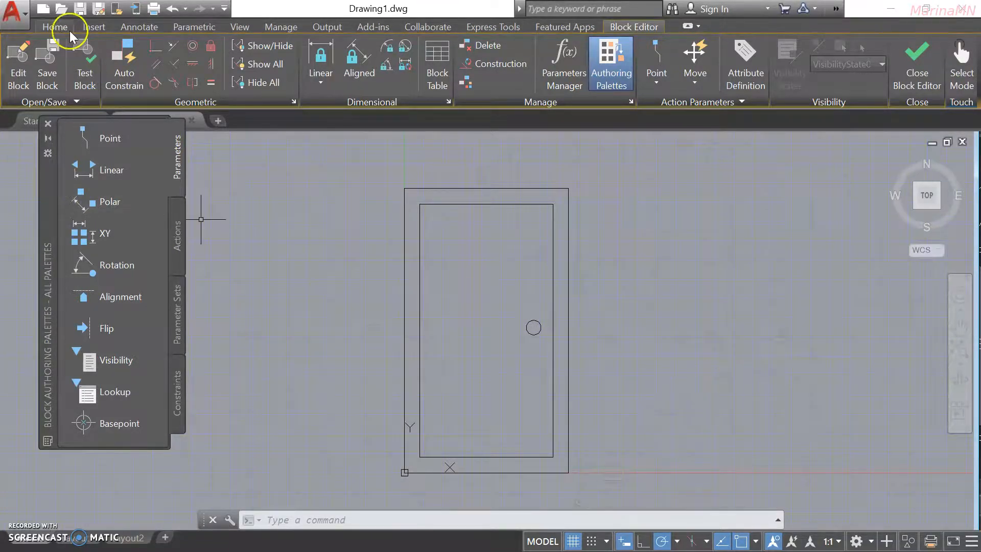
Offset the door's inner rectangle inward by 5, and offset the resulting rectangle inward by 5 as well.
{"action": "left_click", "coordinate": [55, 27]}
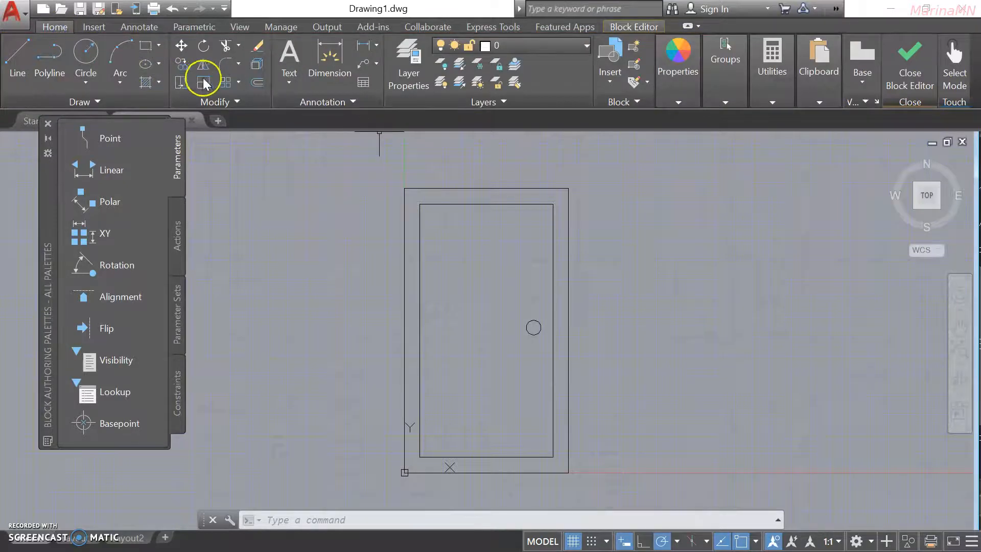
{"action": "left_click", "coordinate": [15, 57]}
{"action": "left_click", "coordinate": [255, 81]}
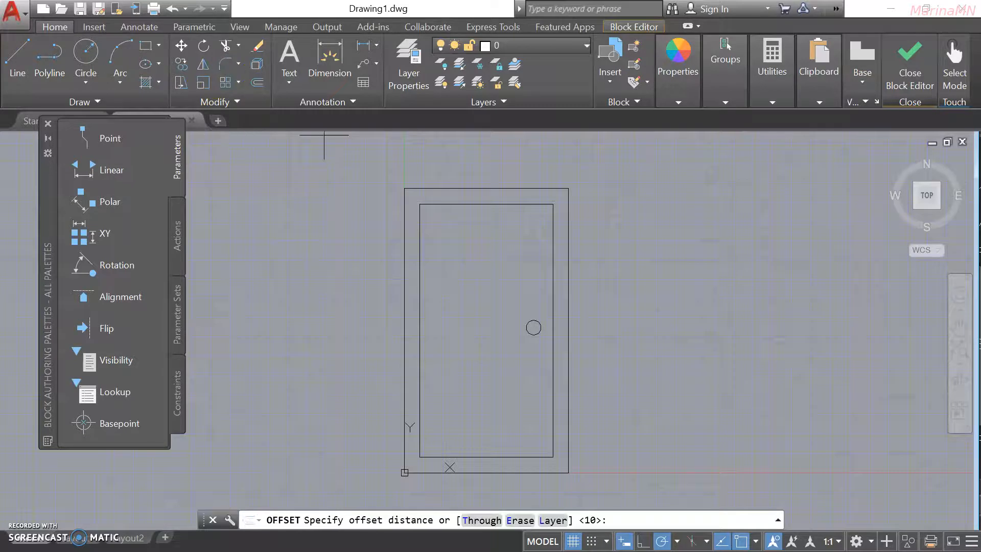
{"action": "left_click", "coordinate": [486, 204]}
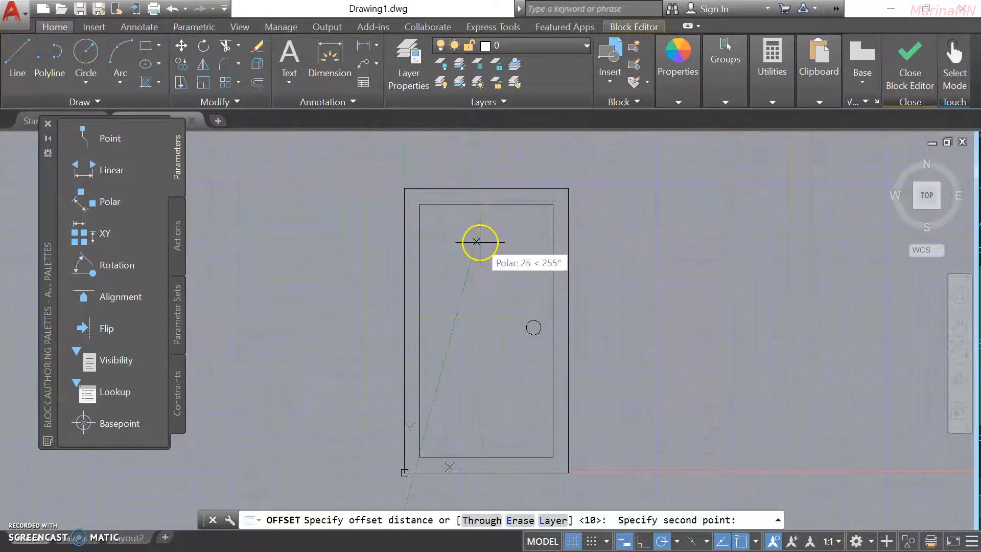
{"action": "type", "text": "5"}
{"action": "key", "text": "Return"}
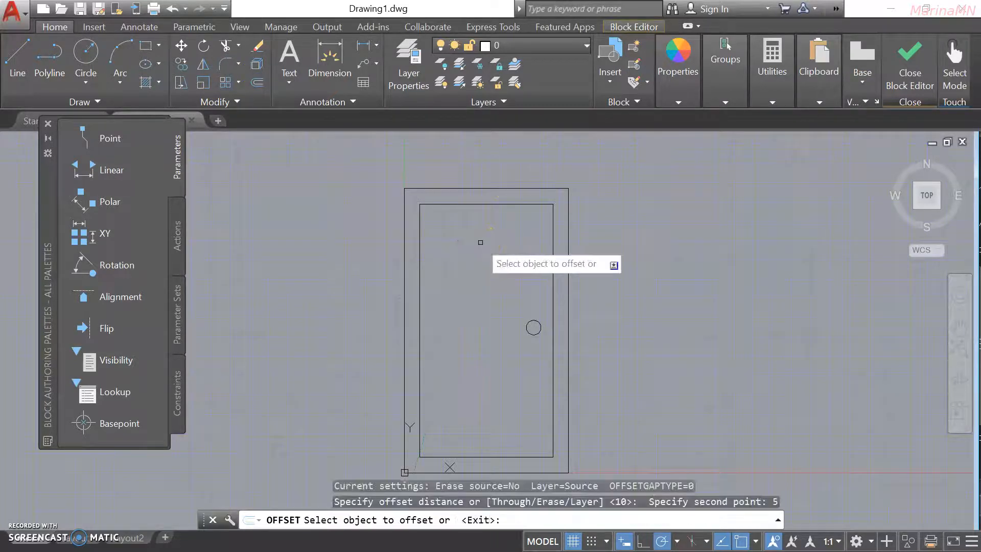
{"action": "left_click", "coordinate": [485, 205]}
{"action": "left_click", "coordinate": [482, 219]}
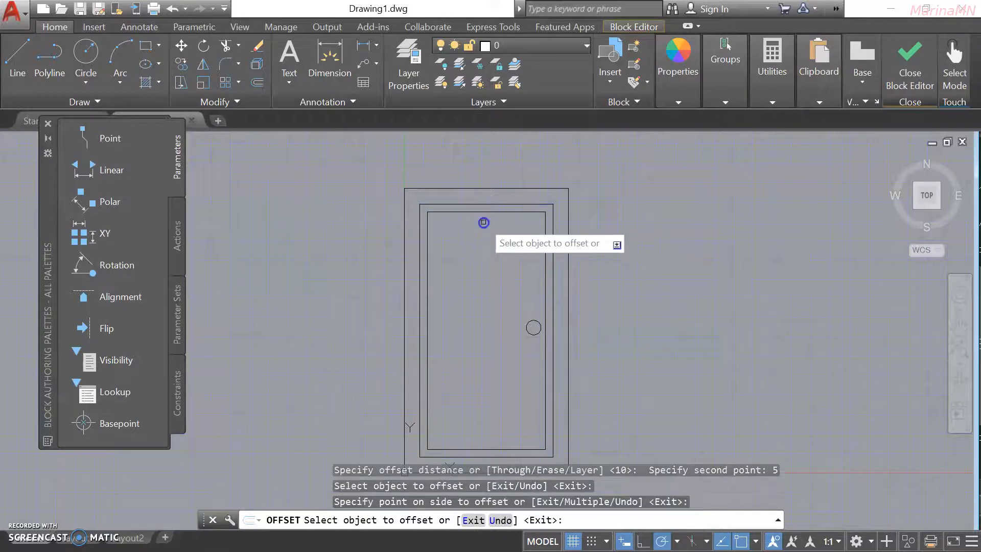
{"action": "left_click", "coordinate": [485, 211]}
{"action": "left_click", "coordinate": [486, 245]}
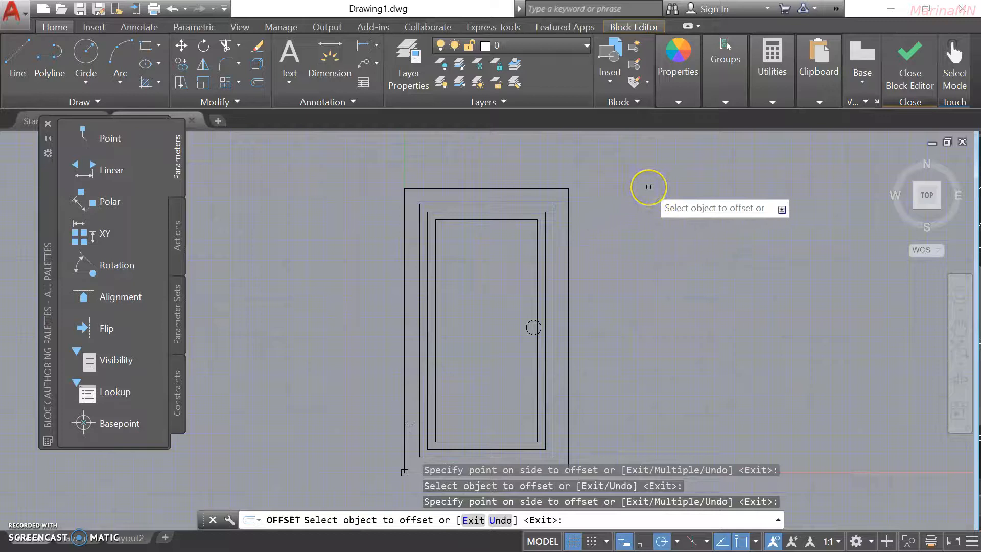
Close the Block Editor and save the changes to the Door block.
{"action": "left_click", "coordinate": [911, 81]}
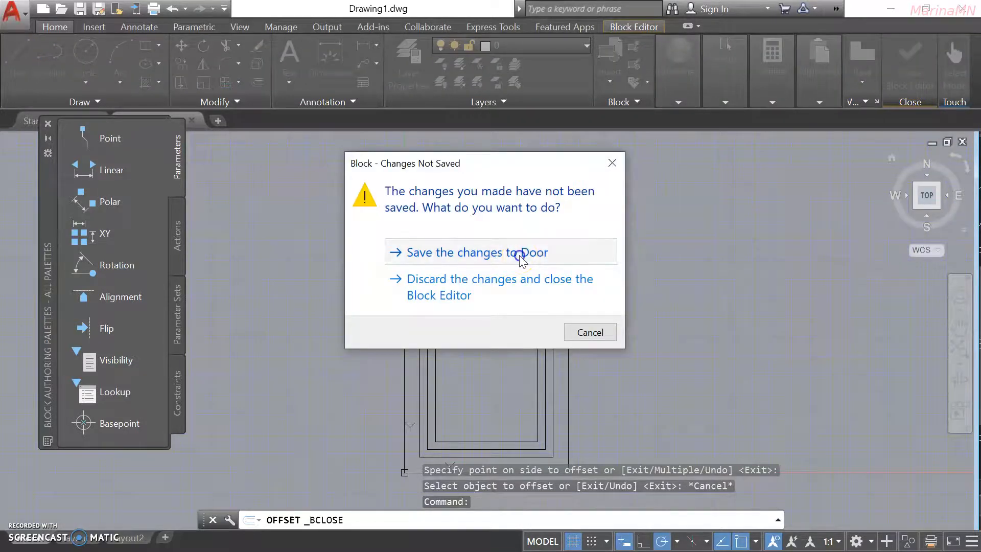
{"action": "left_click", "coordinate": [520, 254]}
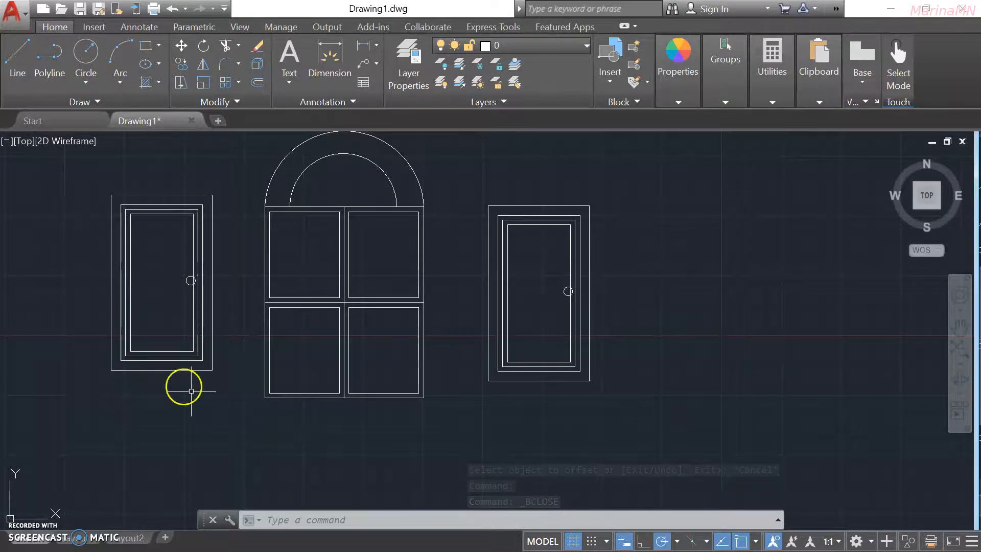
{"action": "scroll", "coordinate": [683, 326], "scroll_direction": "down", "scroll_amount": 4}
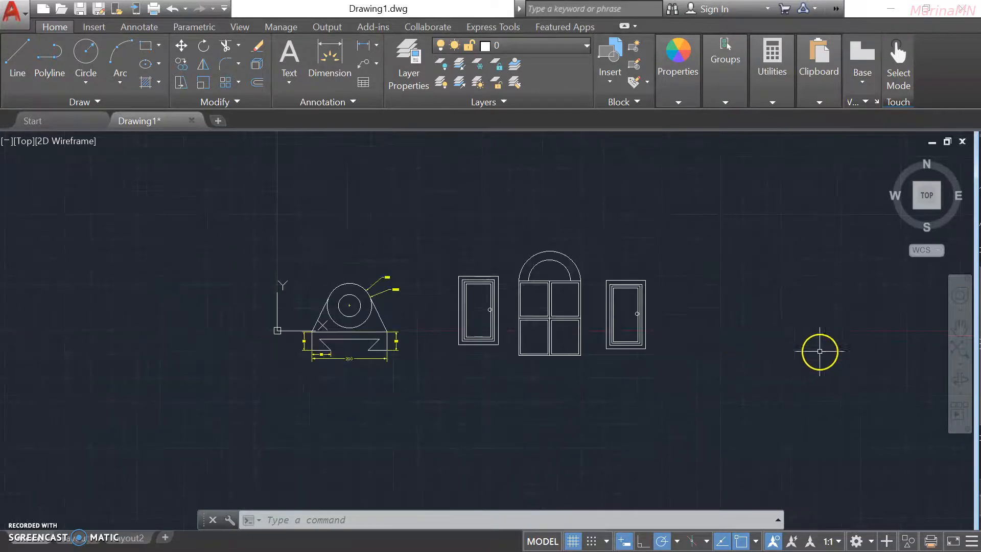
{"action": "middle_click_drag", "start_coordinate": [819, 352], "coordinate": [757, 336]}
{"action": "middle_click_drag", "start_coordinate": [563, 397], "coordinate": [712, 400]}
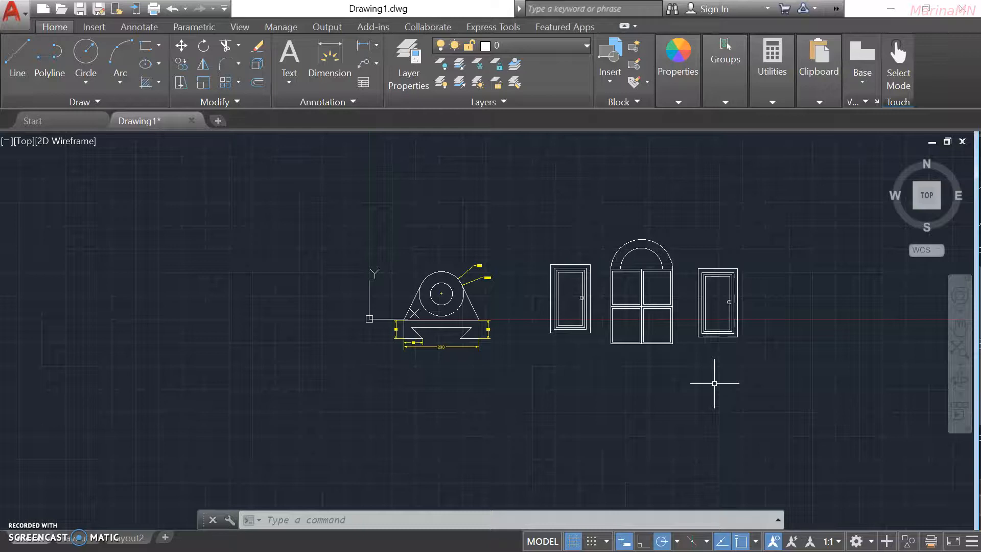
{"action": "type", "text": "plot"}
{"action": "key", "text": "Return"}
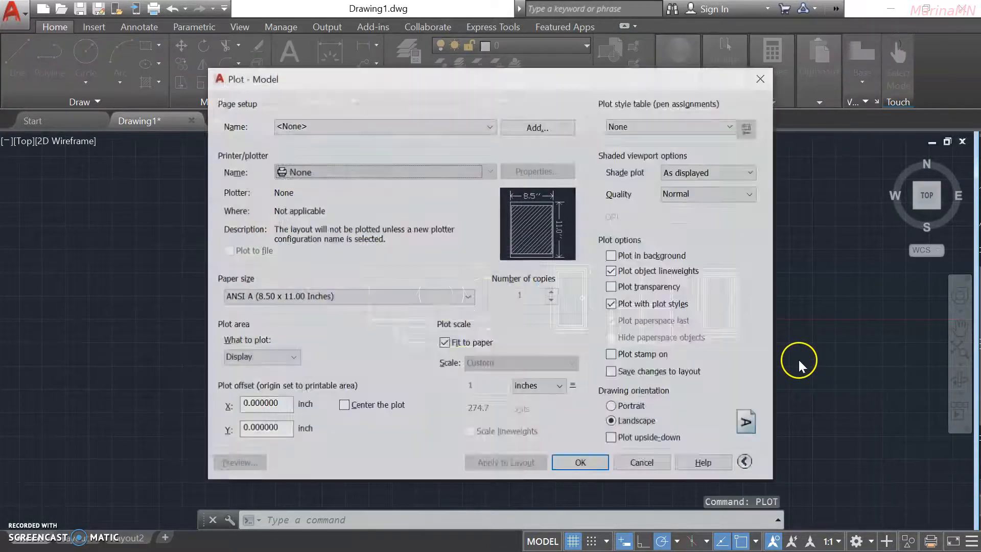
{"action": "left_click", "coordinate": [762, 78]}
{"action": "right_click", "coordinate": [825, 220]}
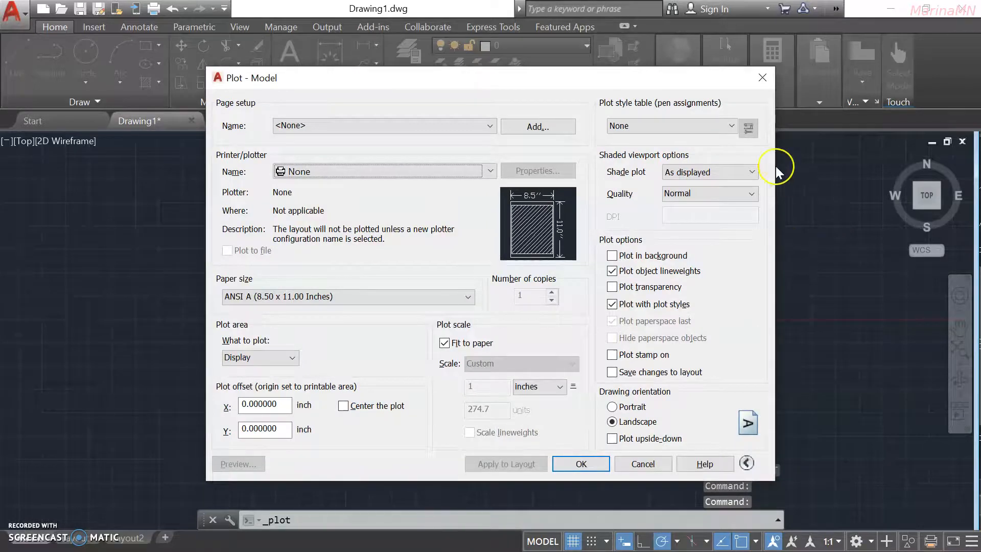
{"action": "left_click", "coordinate": [762, 78]}
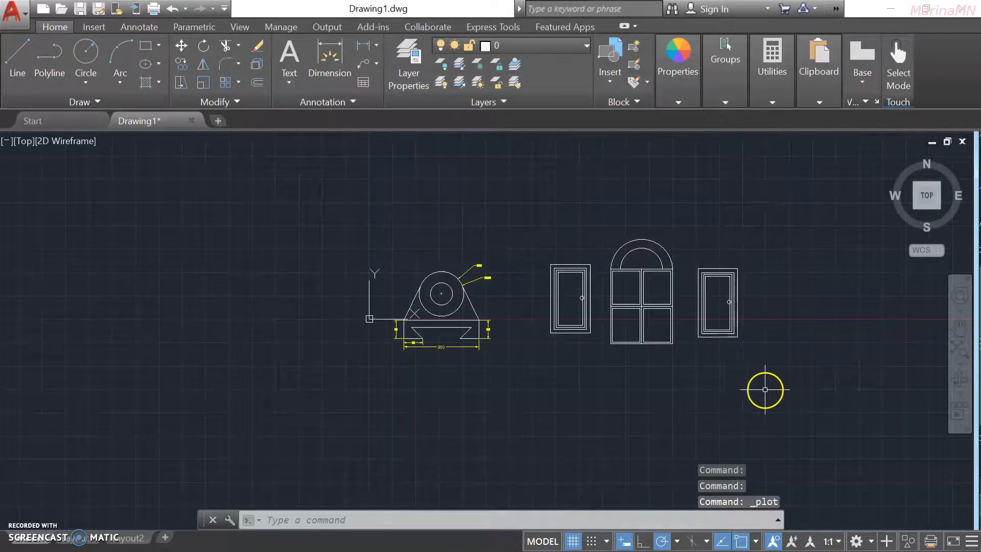
Start plotting the model and choose DWG To PDF.pc3 as the plotter.
{"action": "right_click", "coordinate": [766, 396]}
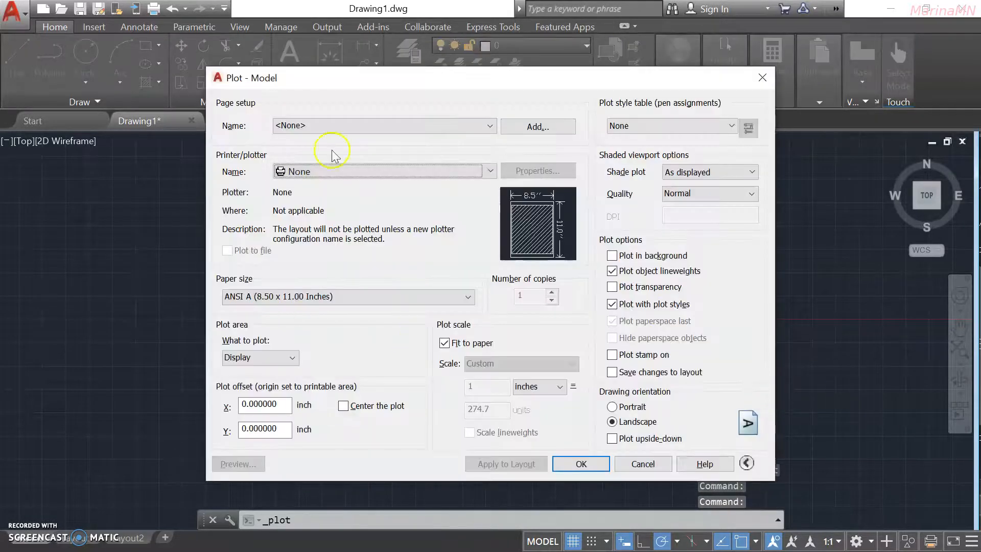
{"action": "left_click", "coordinate": [384, 175]}
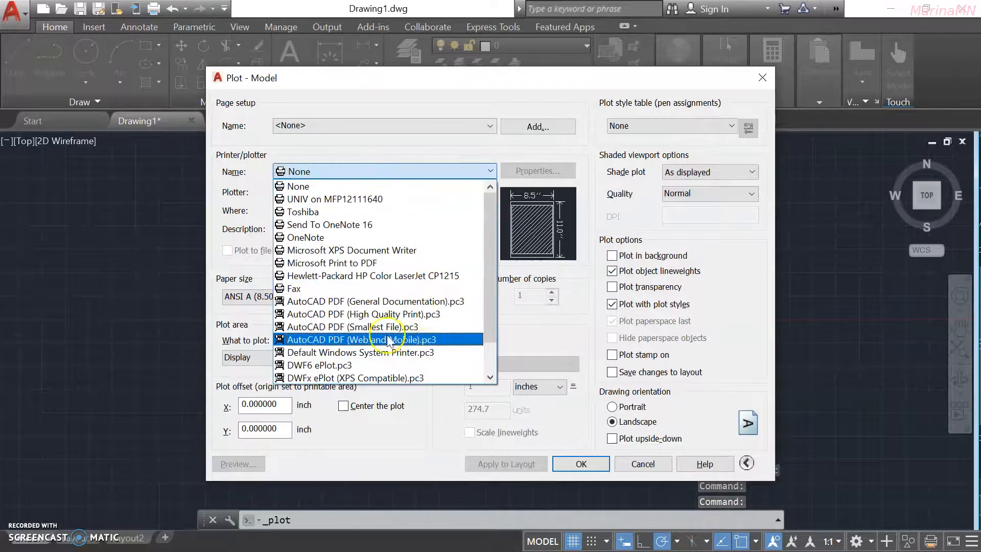
{"action": "scroll", "coordinate": [341, 362], "scroll_direction": "down", "scroll_amount": 1}
{"action": "left_click", "coordinate": [340, 353]}
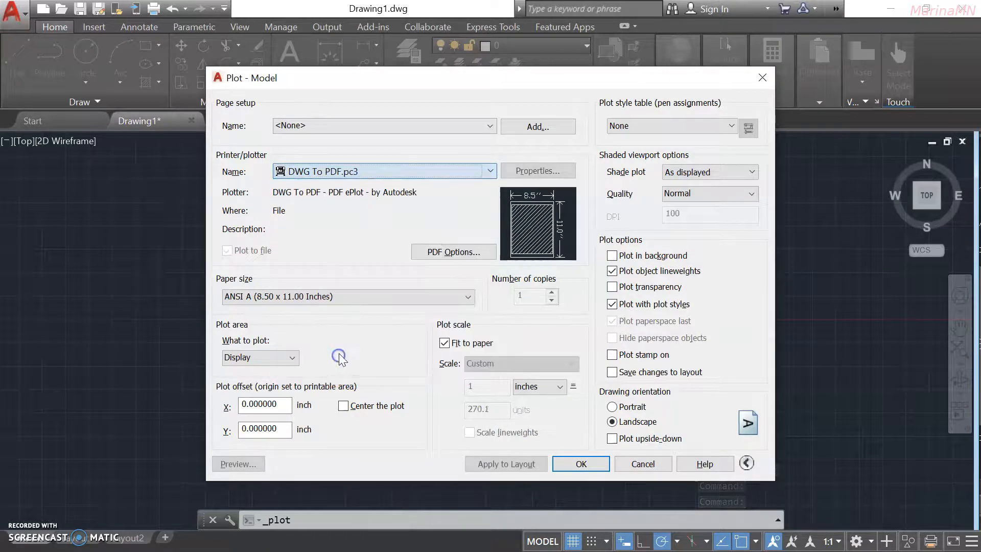
Set the plot's paper size to ISO A4 (210.00 x 297.00 MM).
{"action": "left_click", "coordinate": [373, 297]}
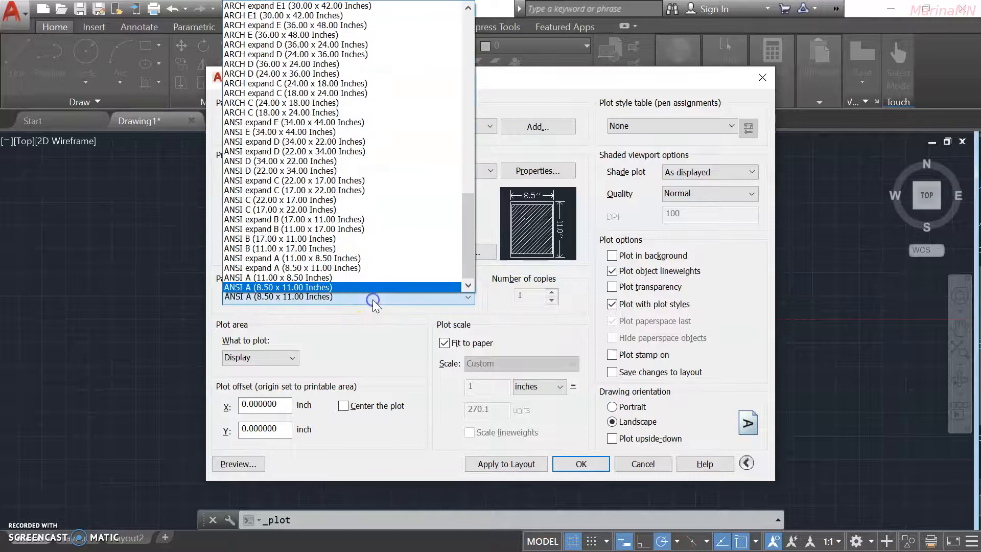
{"action": "scroll", "coordinate": [375, 211], "scroll_direction": "up", "scroll_amount": 3}
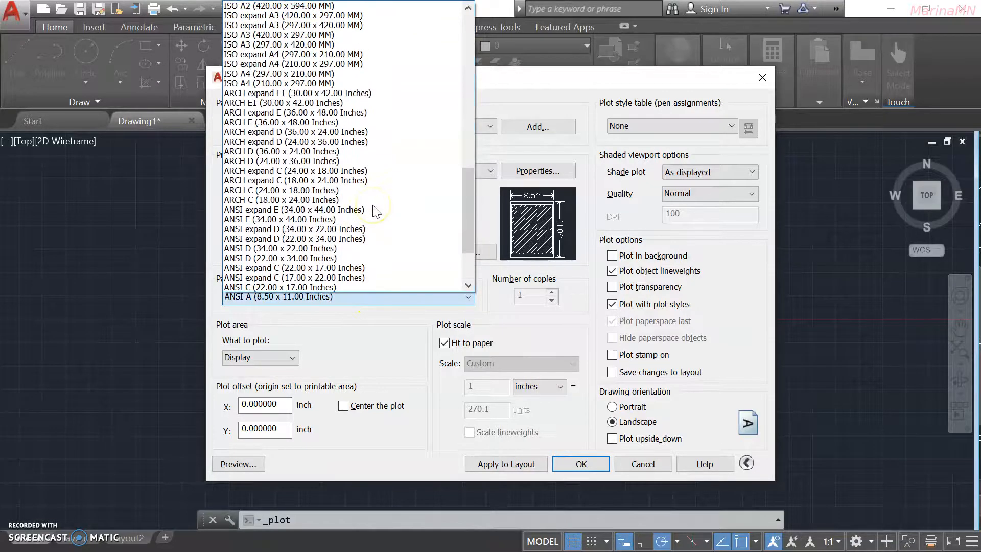
{"action": "scroll", "coordinate": [376, 210], "scroll_direction": "up", "scroll_amount": 3}
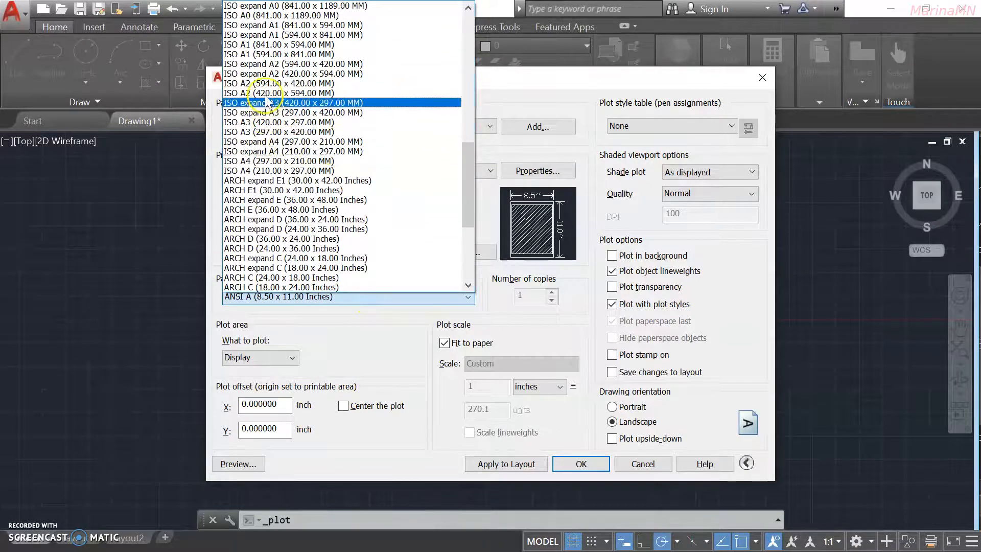
{"action": "scroll", "coordinate": [281, 89], "scroll_direction": "up", "scroll_amount": 1}
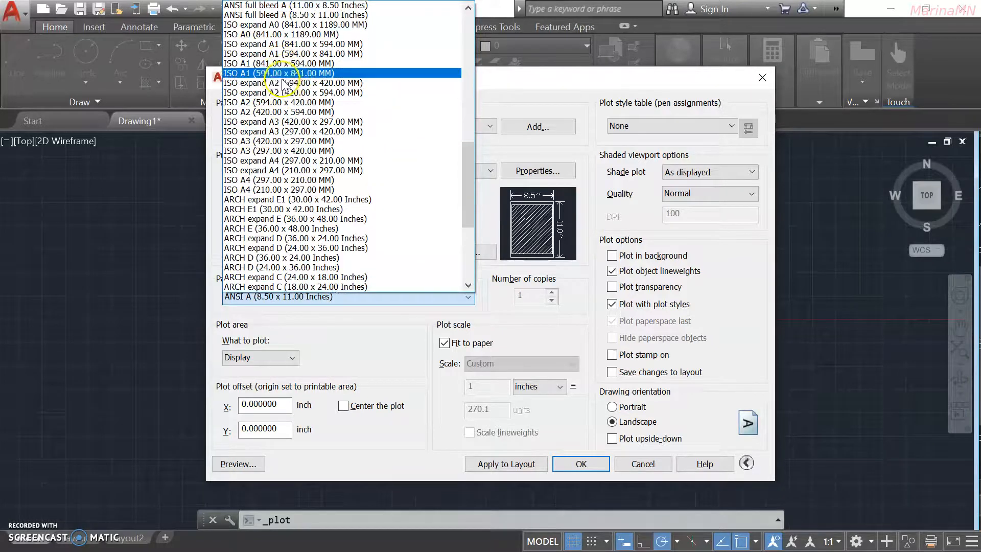
{"action": "scroll", "coordinate": [291, 123], "scroll_direction": "down", "scroll_amount": 2}
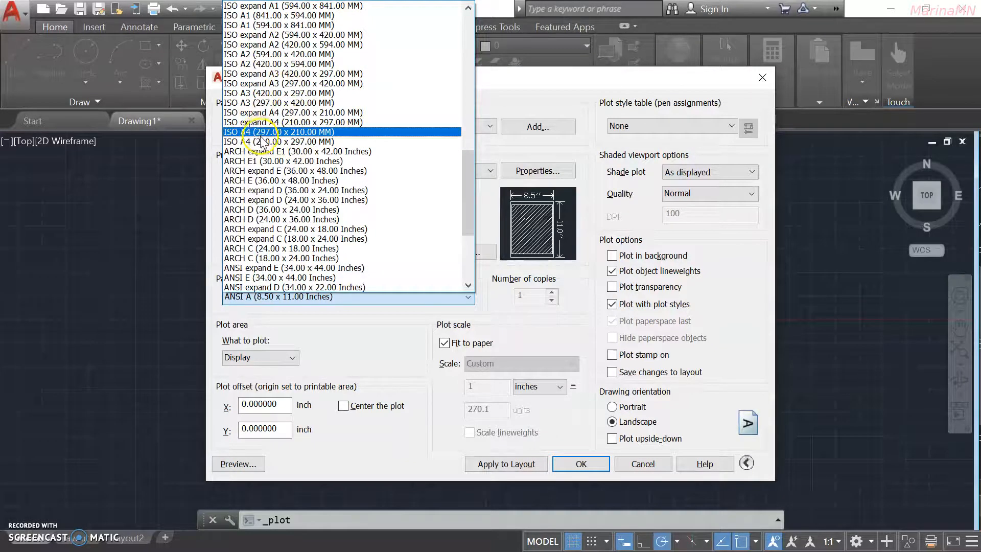
{"action": "left_click", "coordinate": [294, 142]}
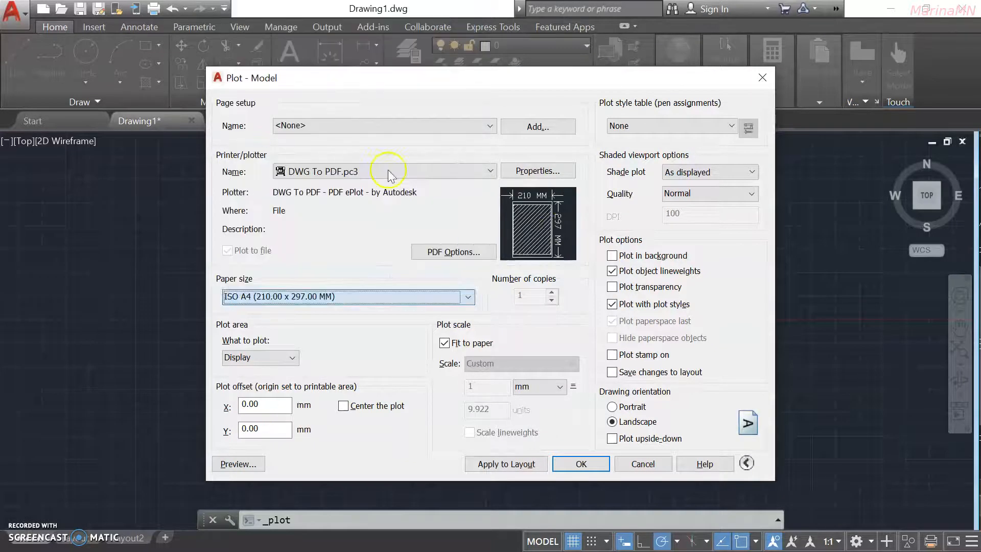
Set the plot area to a window enclosing the dimensioned bracket, both doors and the arched window.
{"action": "left_click", "coordinate": [288, 358]}
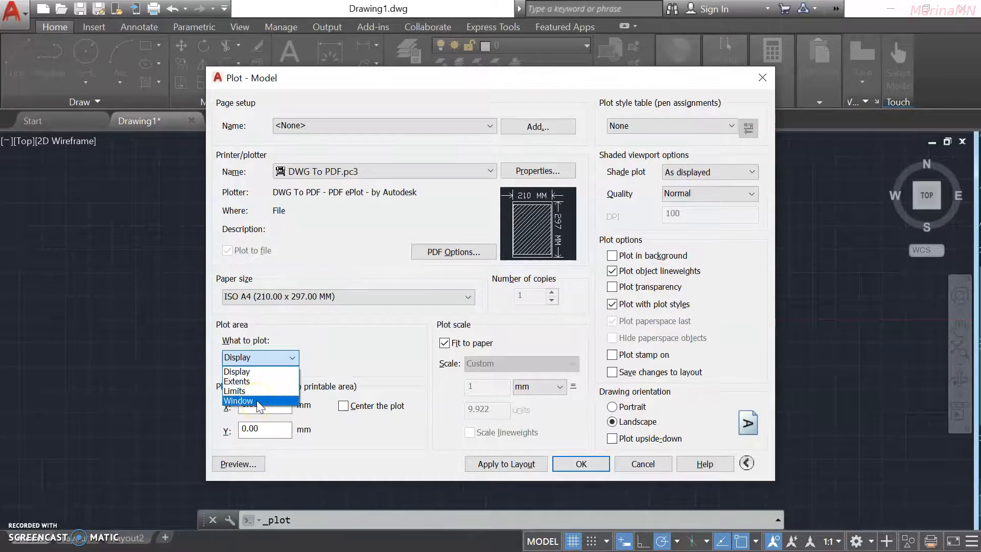
{"action": "left_click", "coordinate": [258, 403]}
{"action": "left_click", "coordinate": [365, 226]}
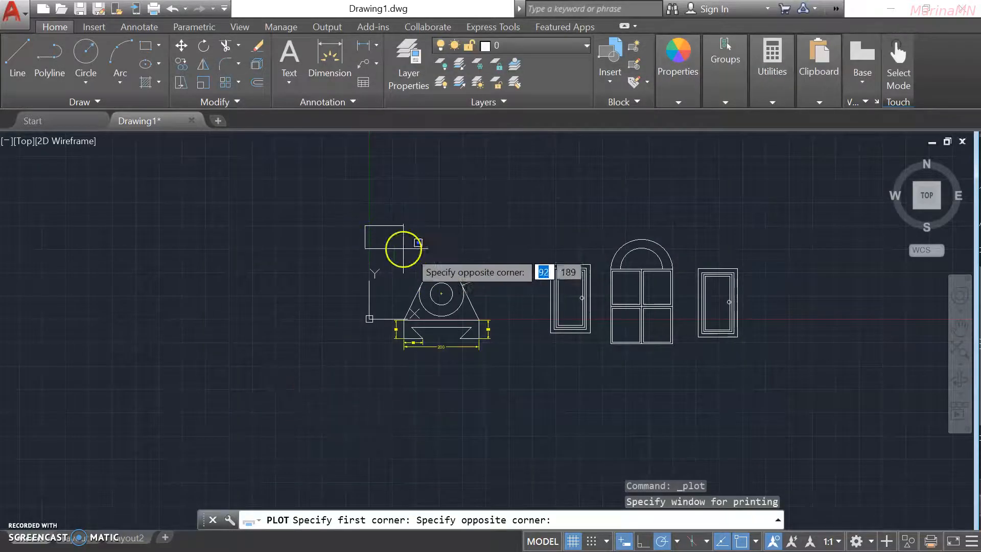
{"action": "left_click", "coordinate": [747, 354]}
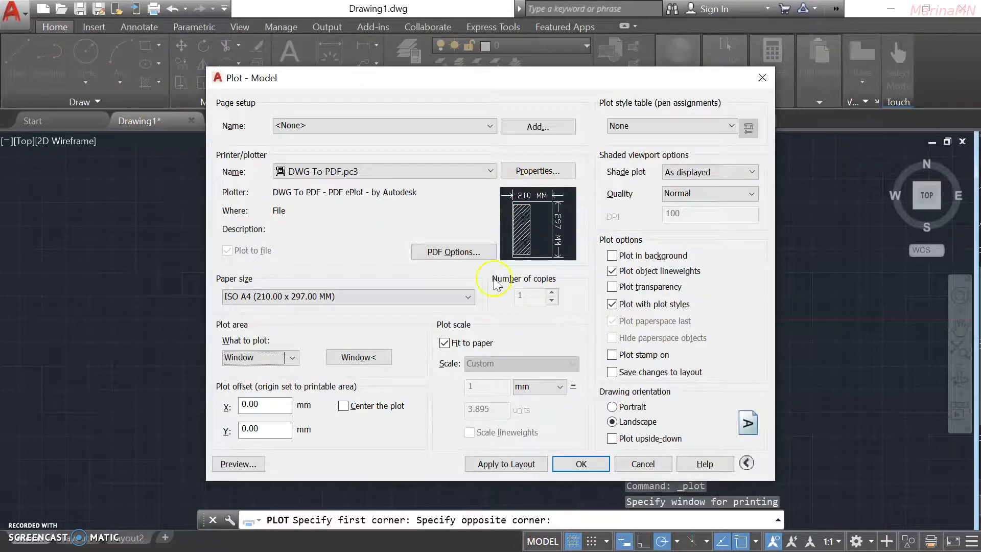
Center the plot on the paper, try the portrait orientation, and set the drawing orientation back to landscape.
{"action": "mouse_move", "coordinate": [551, 234]}
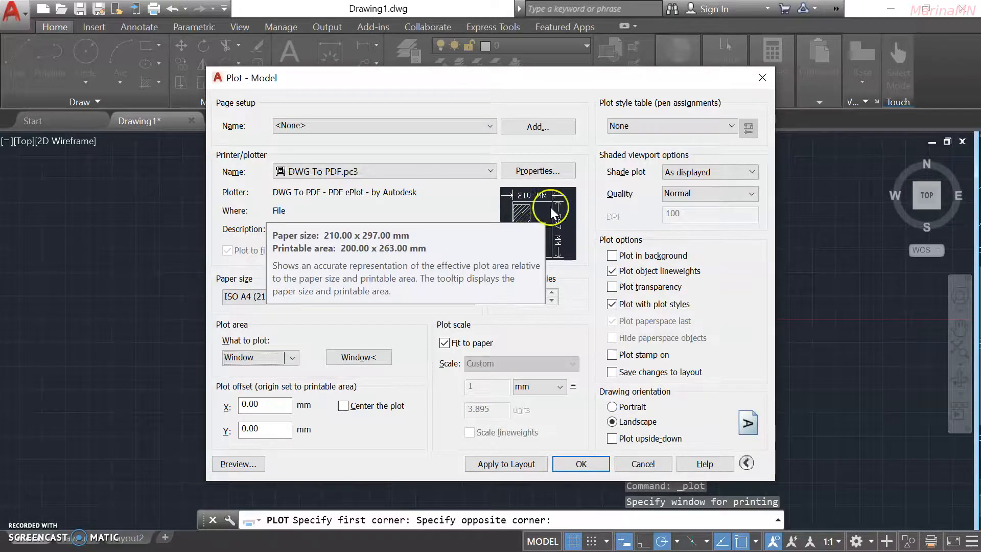
{"action": "left_click", "coordinate": [343, 406]}
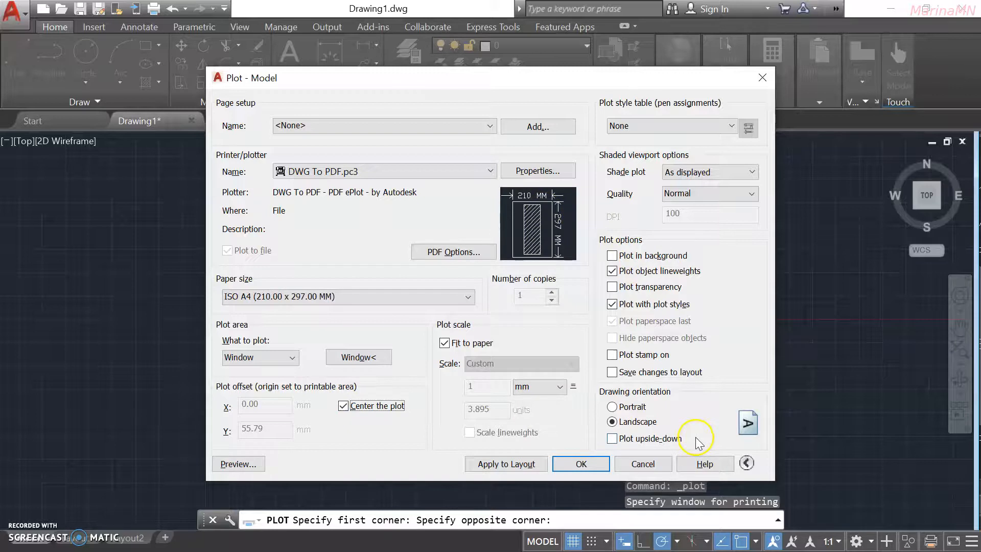
{"action": "left_click", "coordinate": [622, 409]}
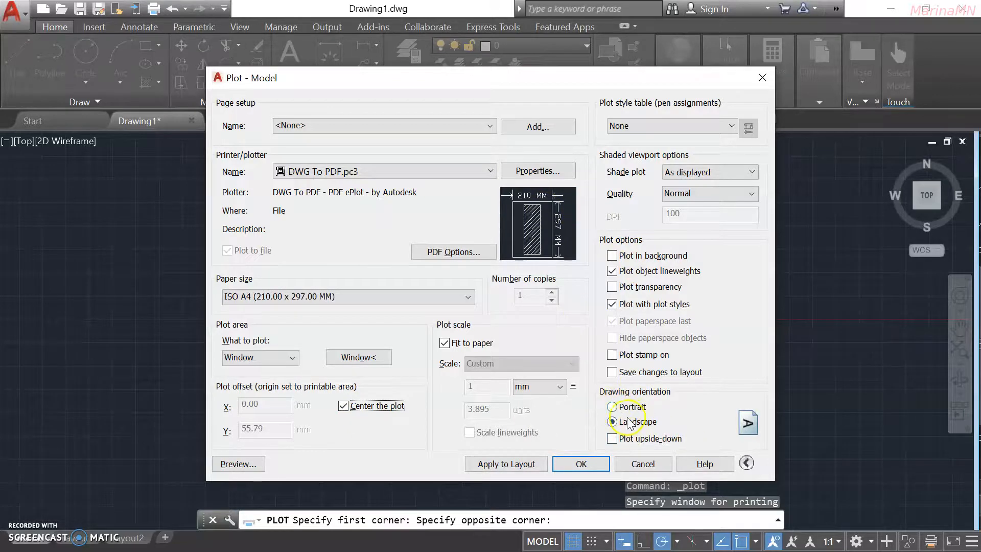
{"action": "left_click", "coordinate": [613, 407]}
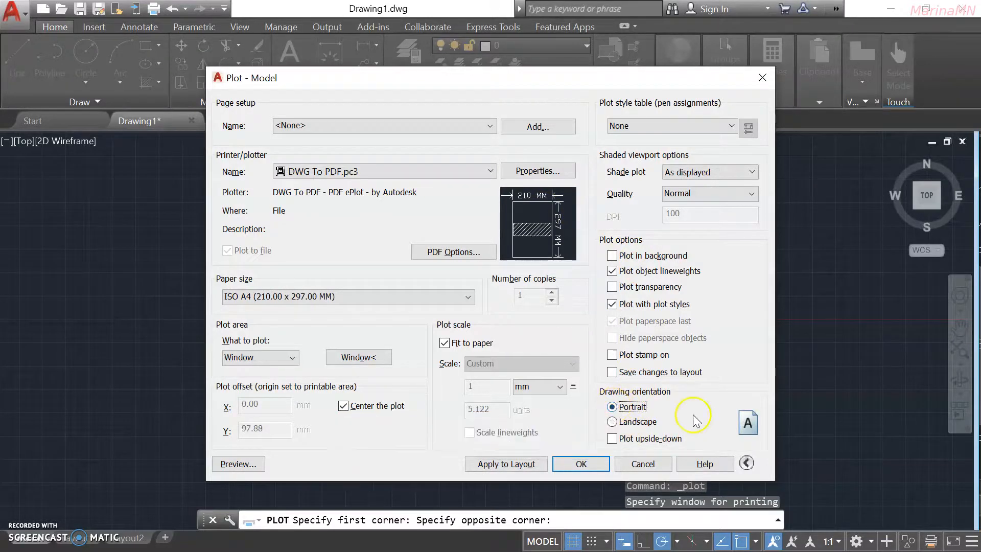
{"action": "left_click", "coordinate": [605, 422]}
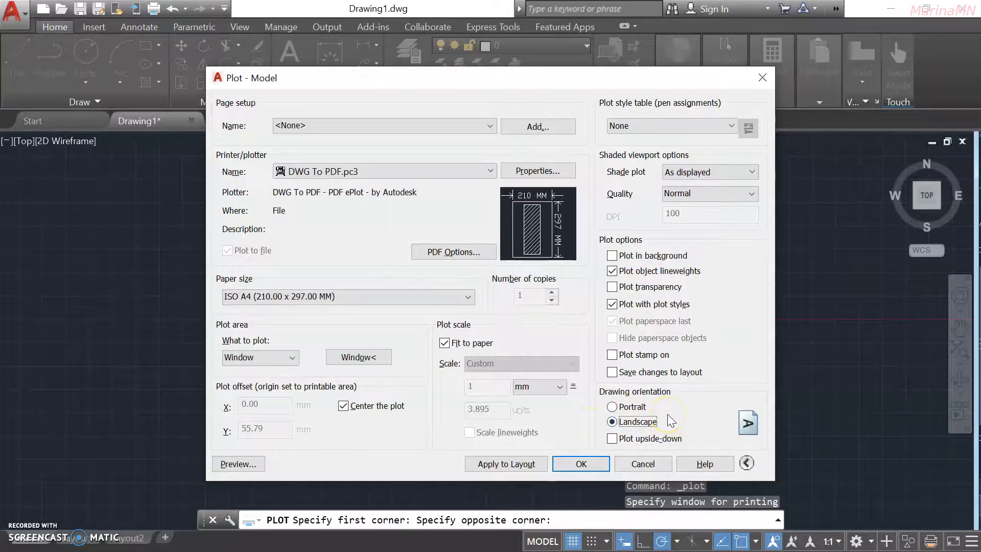
Plot to Drawing1-Model.pdf on the Desktop, overwriting the existing file, and view the PDF without bookmarks before closing Acrobat Reader.
{"action": "left_click", "coordinate": [588, 466]}
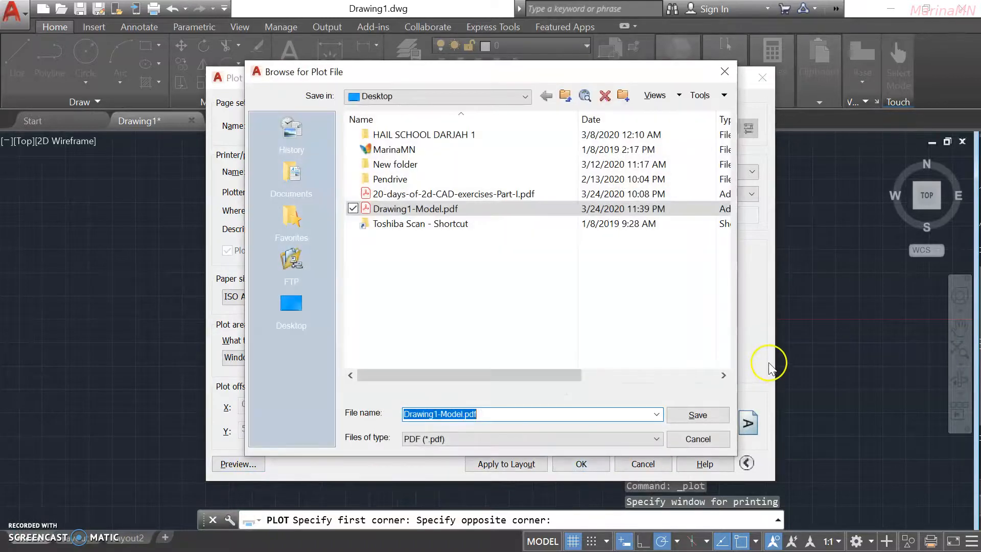
{"action": "left_click", "coordinate": [292, 305]}
{"action": "left_click", "coordinate": [697, 416]}
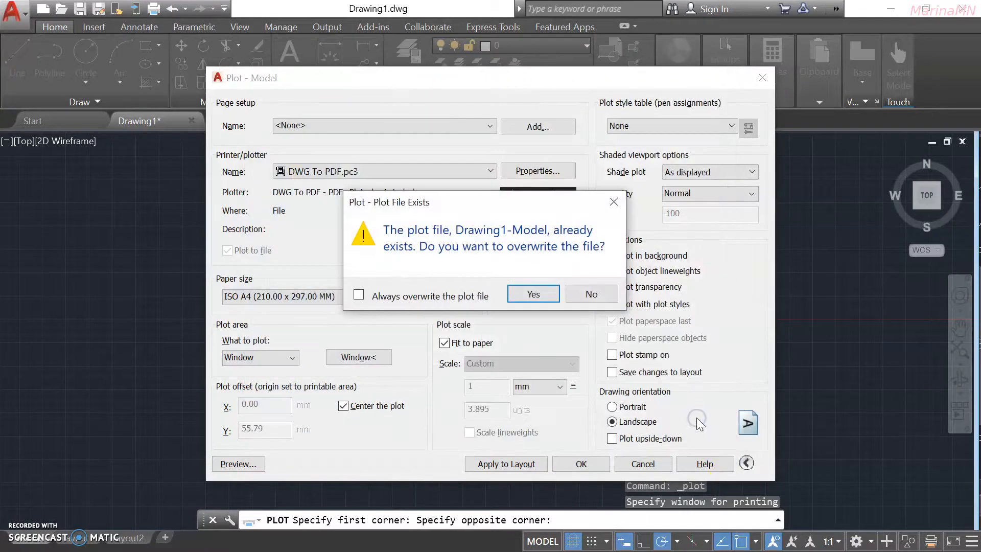
{"action": "left_click", "coordinate": [542, 290]}
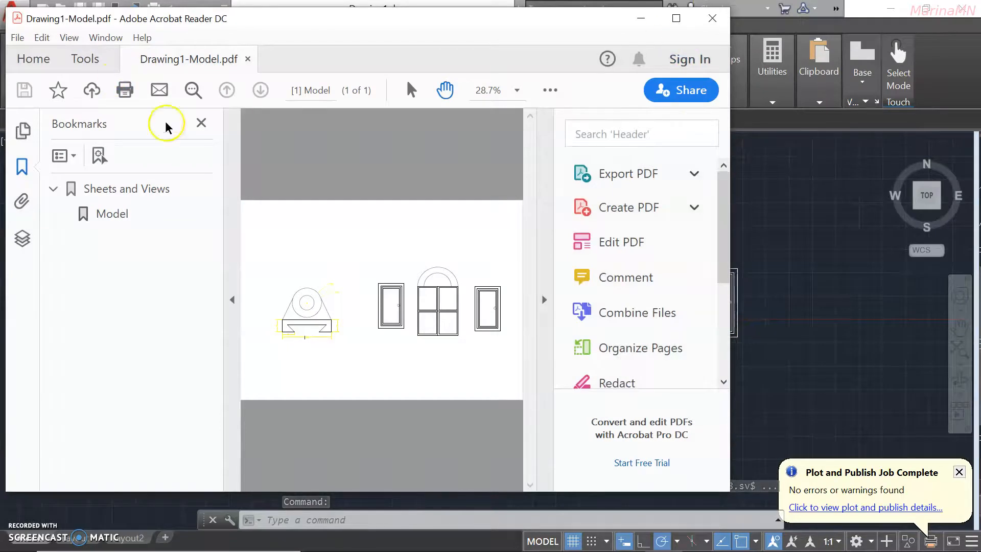
{"action": "left_click", "coordinate": [202, 123]}
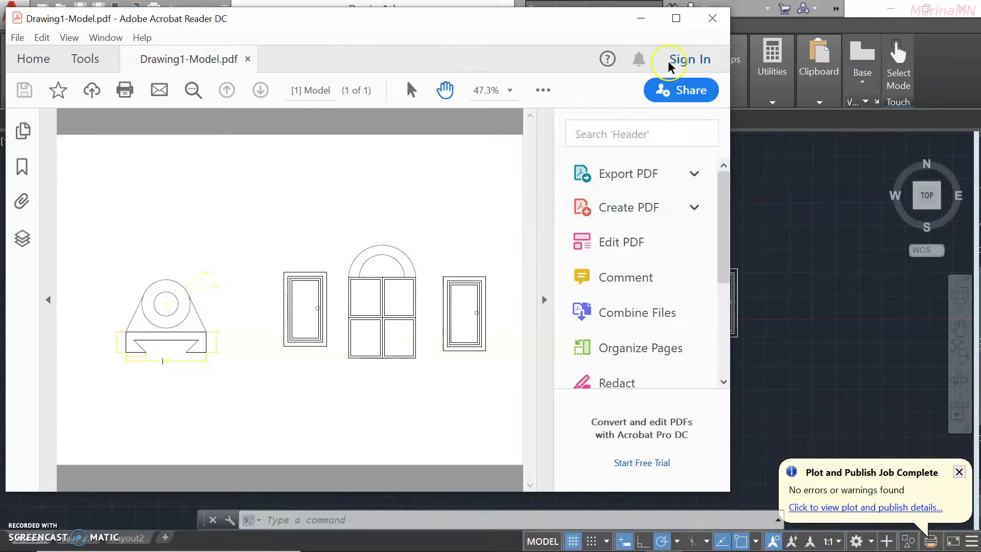
{"action": "left_click", "coordinate": [712, 19]}
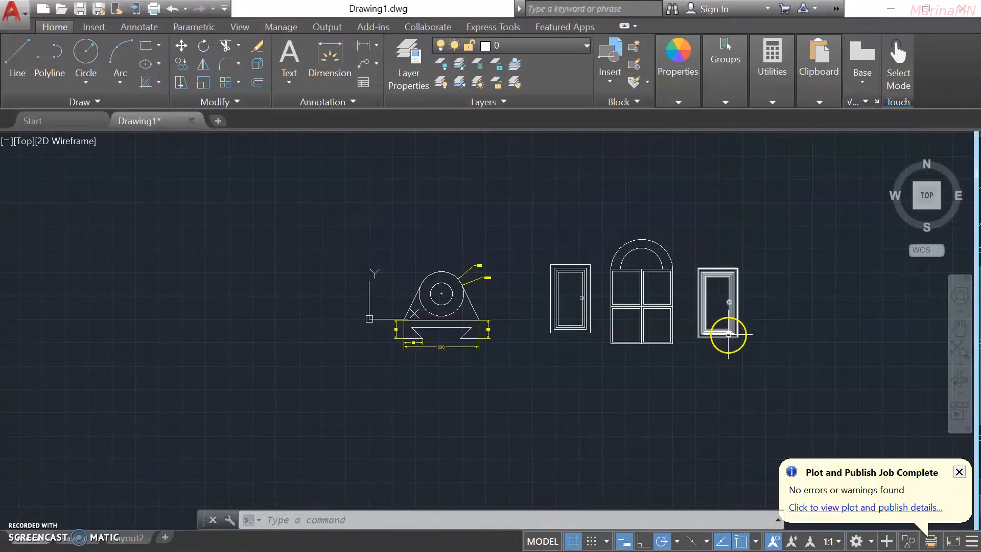